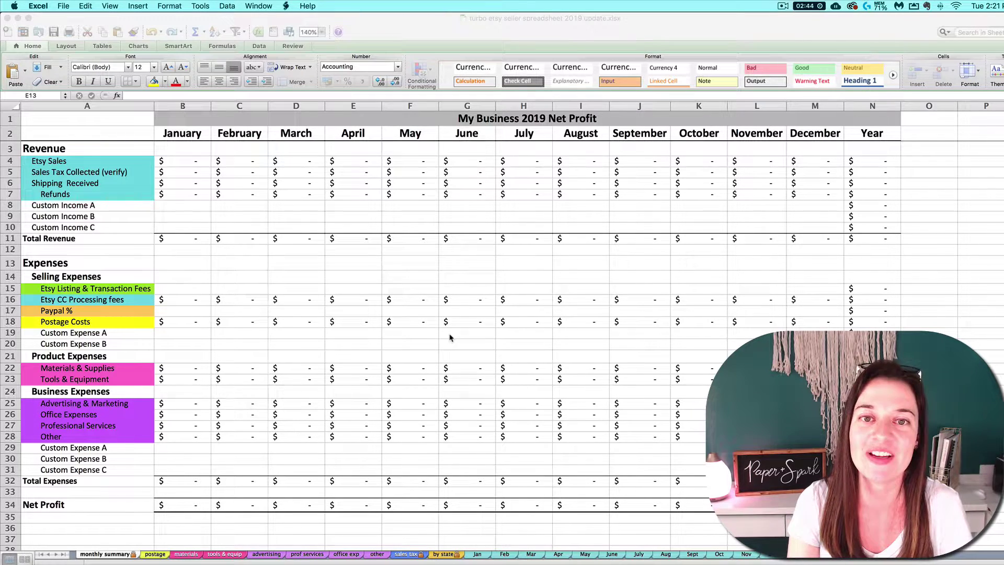
# Switch from the blank 2019 net-profit workbook to the Etsy Shop Manager dashboard in Safari
pyautogui.press('super+Tab')
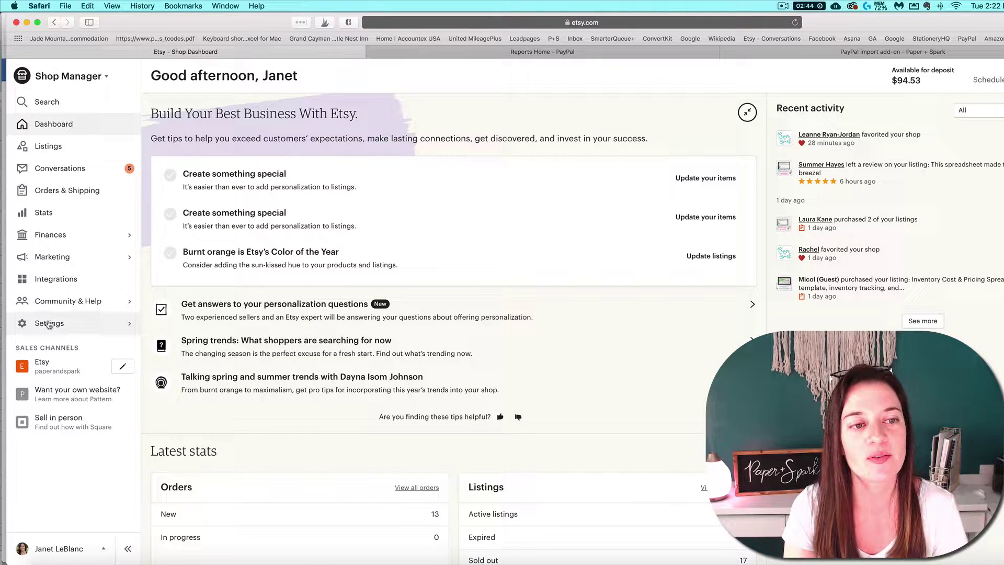
# Download the Orders CSV for 03 - March 2019 from Etsy's Download Data settings
pyautogui.click(47, 323)
pyautogui.click(96, 173)
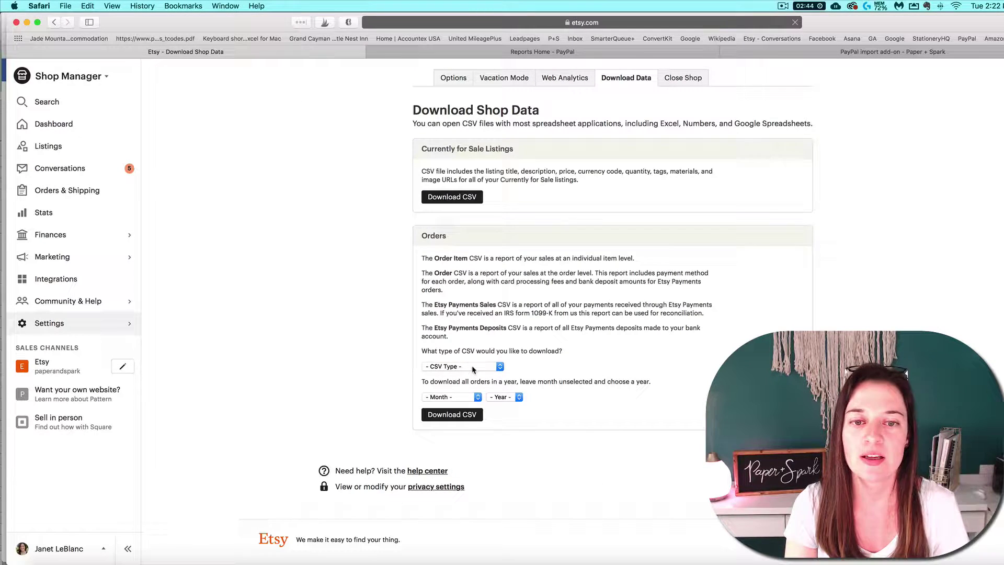
pyautogui.click(473, 367)
pyautogui.click(433, 384)
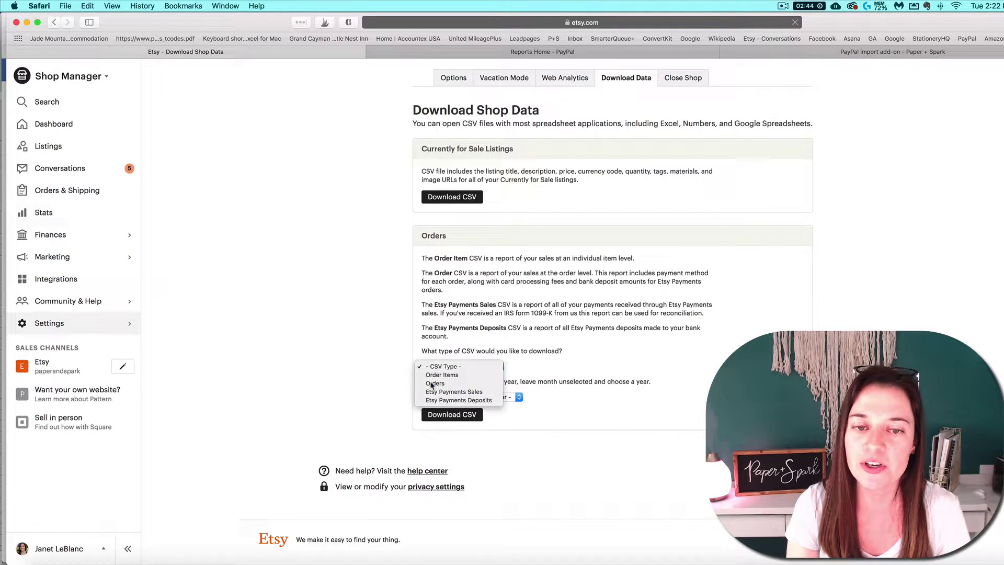
pyautogui.click(441, 396)
pyautogui.click(447, 422)
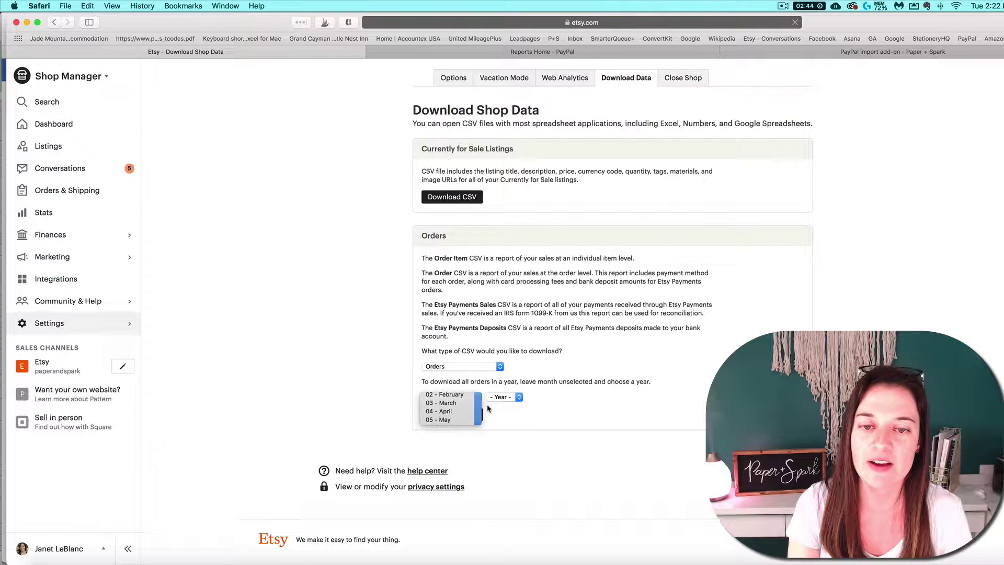
pyautogui.click(502, 397)
pyautogui.click(495, 406)
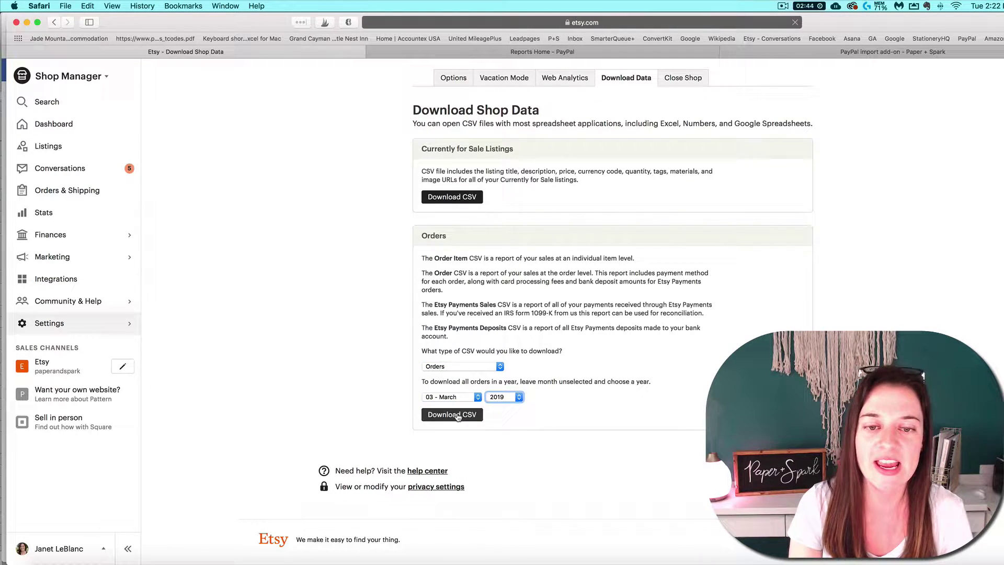
pyautogui.click(457, 415)
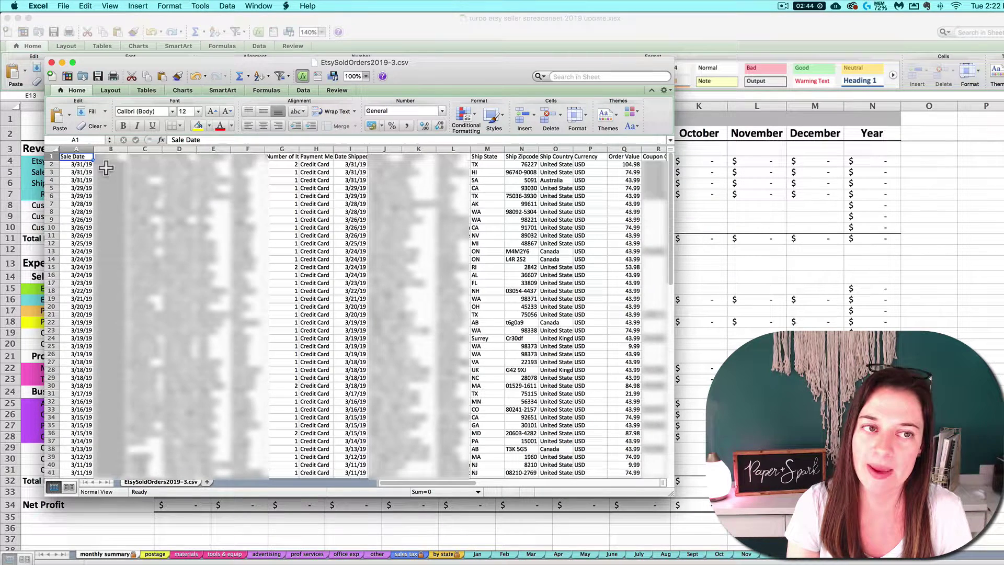
# Select and copy all March order rows in the downloaded orders CSV
pyautogui.click(50, 164)
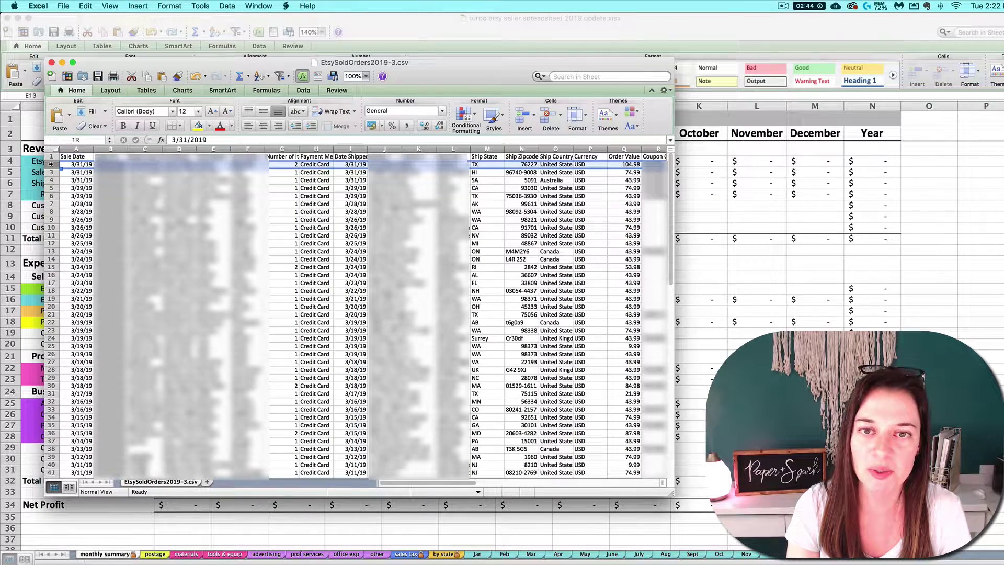
pyautogui.moveTo(51, 179); pyautogui.dragTo(73, 395)
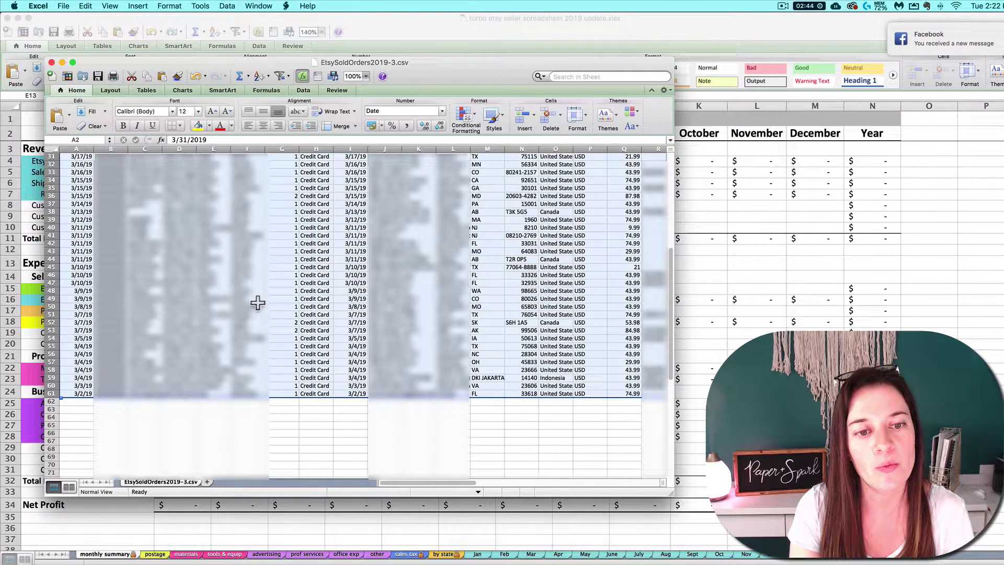
pyautogui.rightClick(324, 289)
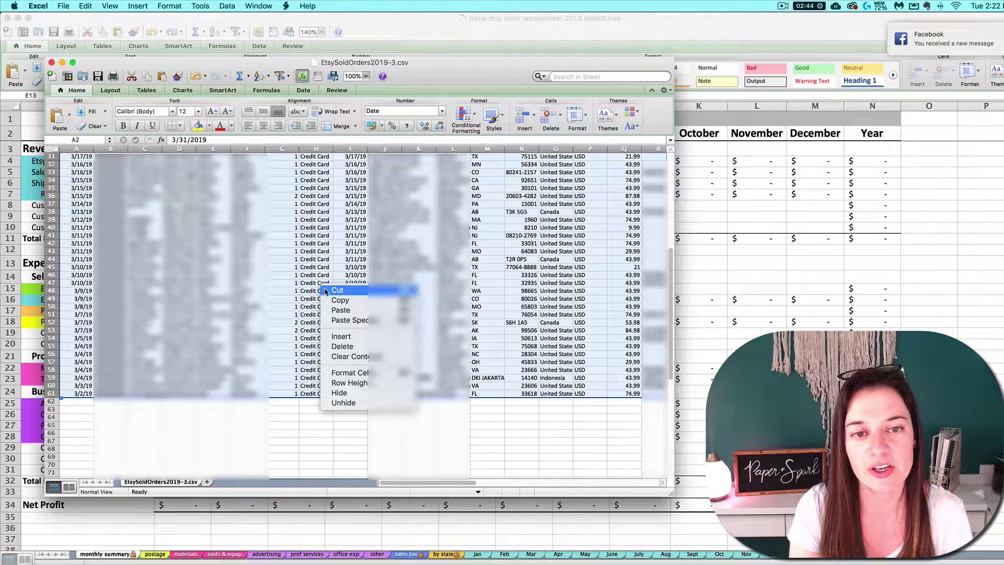
pyautogui.click(355, 299)
# Paste the copied orders into row 2 of the workbook's Mar sheet
pyautogui.click(520, 533)
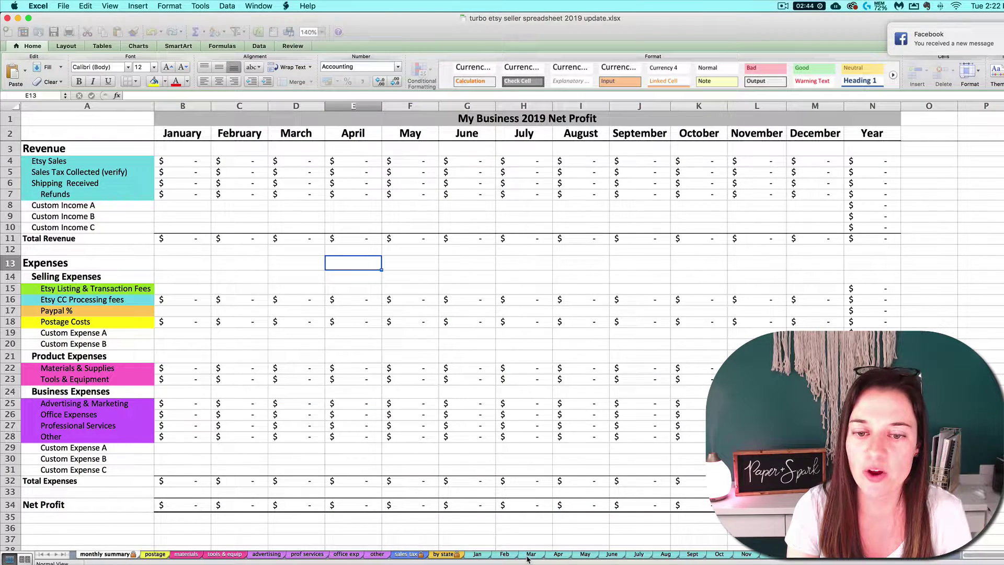
pyautogui.click(527, 556)
pyautogui.click(547, 525)
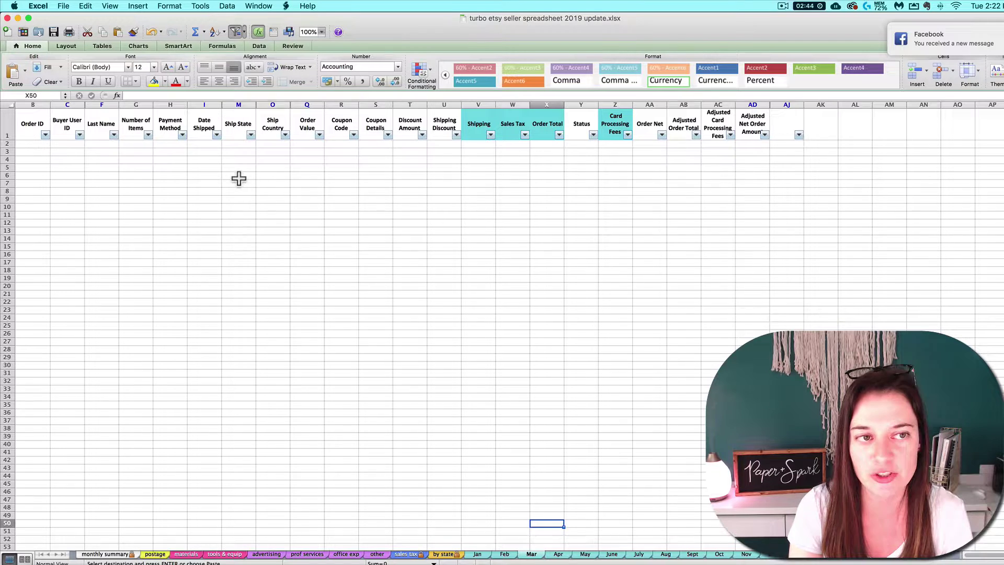
pyautogui.hscroll(-1, 36, 154)
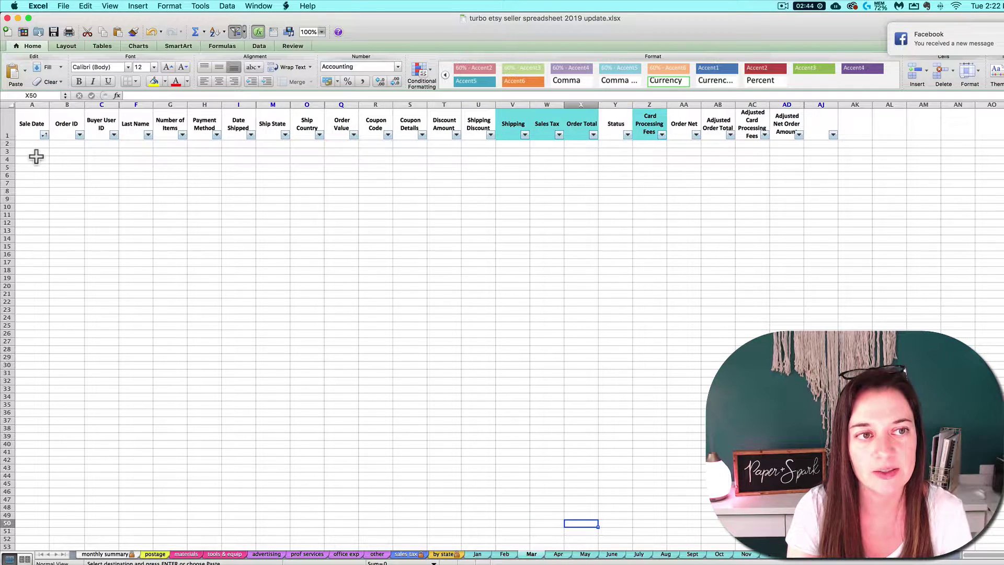
pyautogui.click(8, 145)
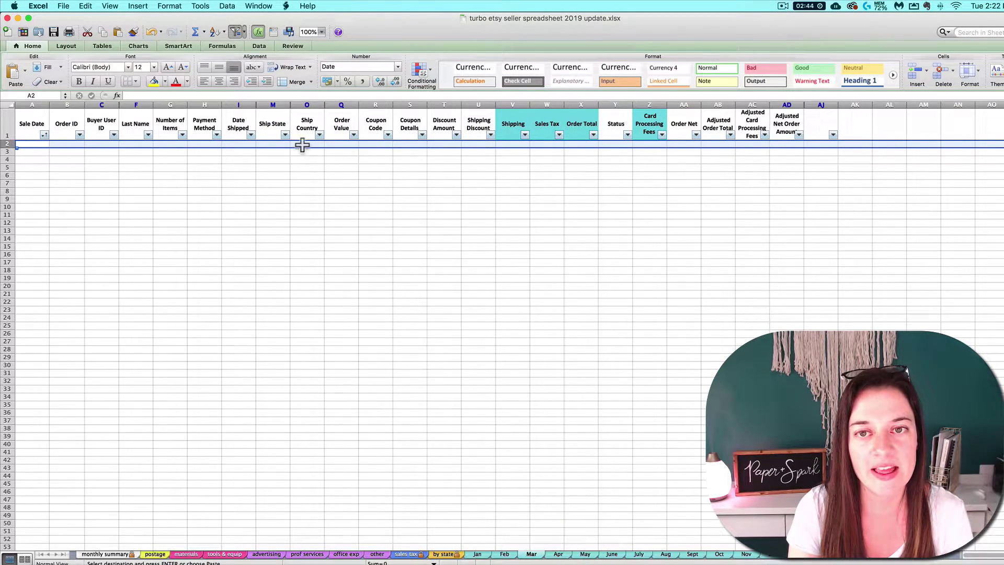
pyautogui.rightClick(27, 148)
pyautogui.click(37, 167)
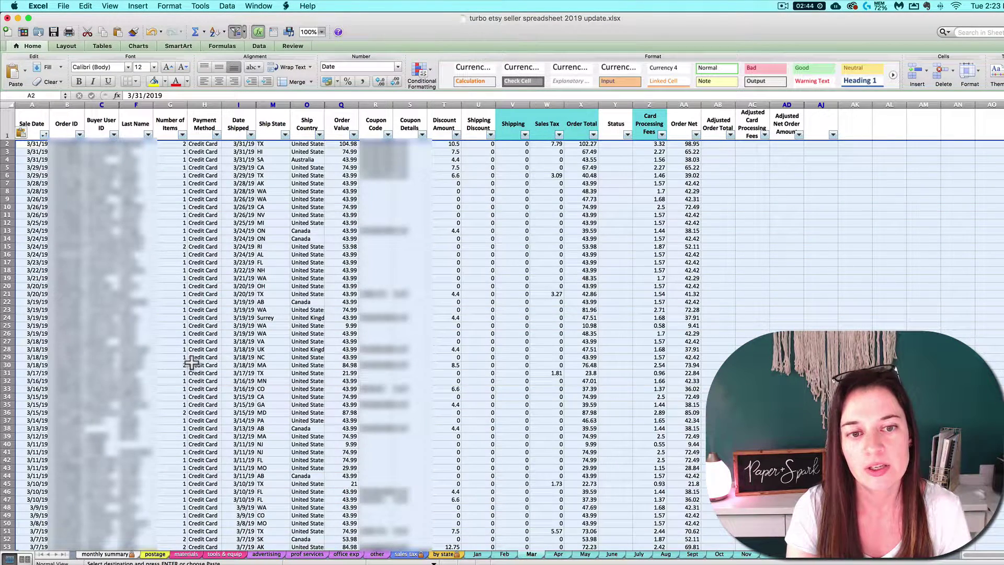
pyautogui.click(178, 357)
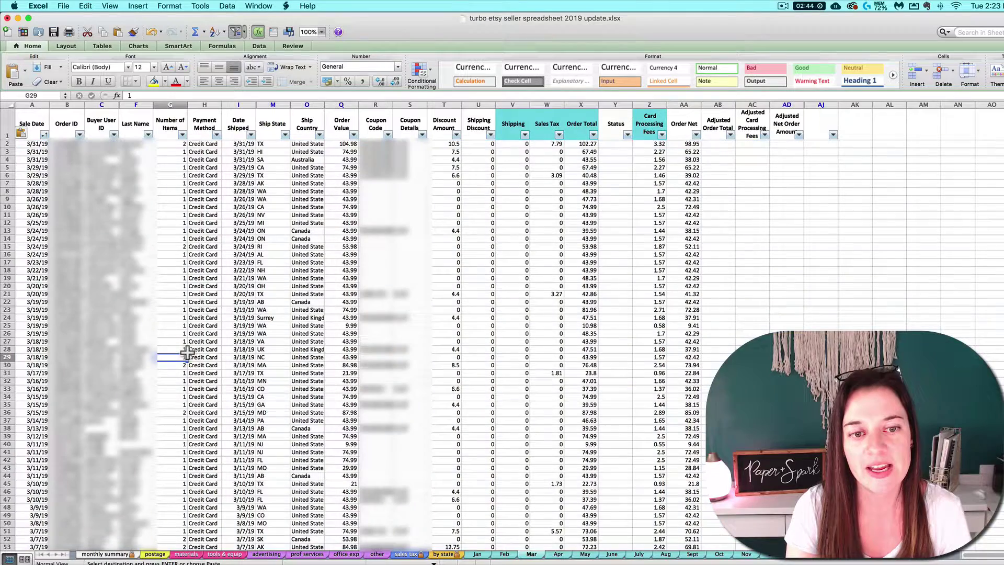
# Check the total of the March orders' Sales Tax column
pyautogui.click(104, 554)
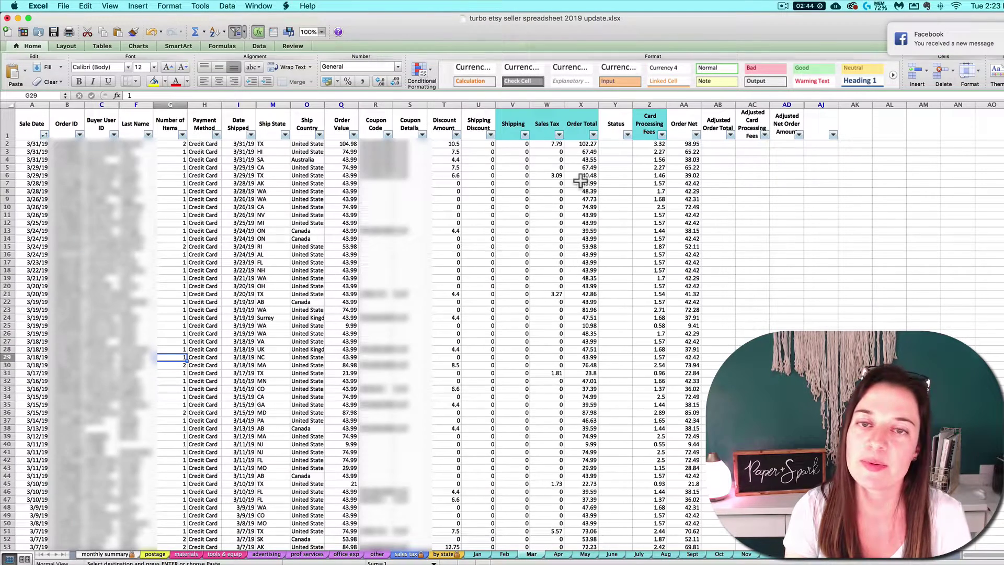
pyautogui.click(552, 100)
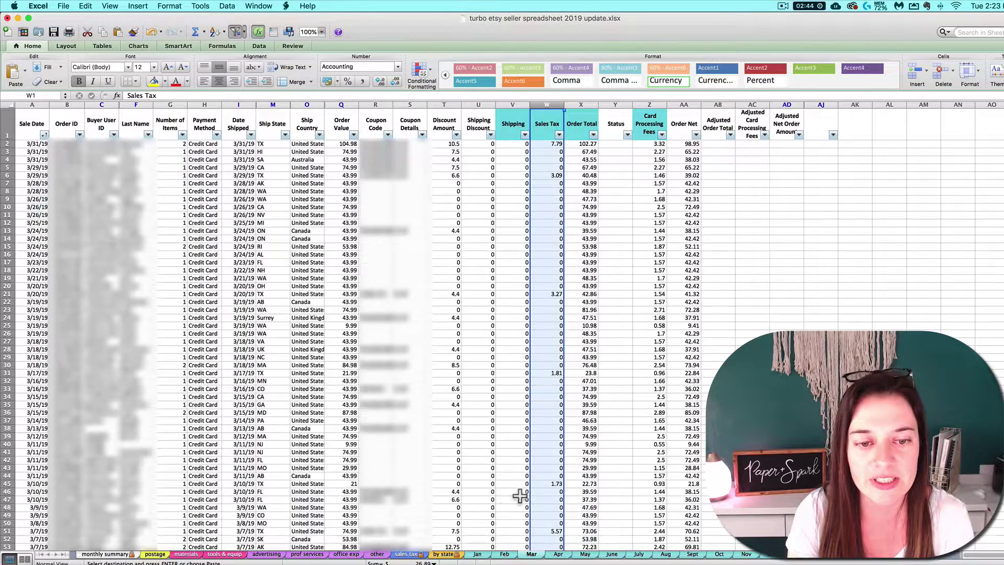
pyautogui.scroll(-1, 542, 502)
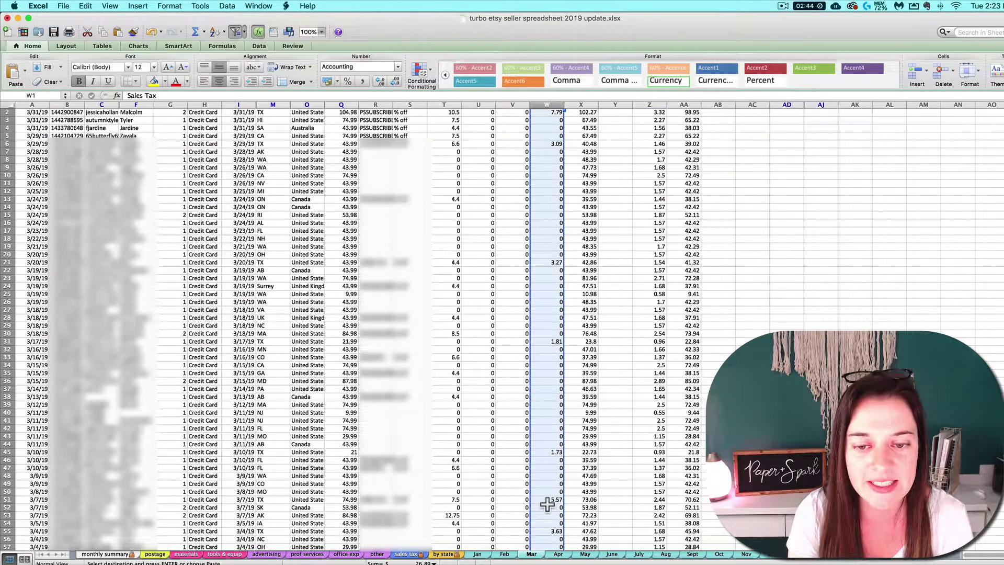
pyautogui.scroll(-1, 553, 526)
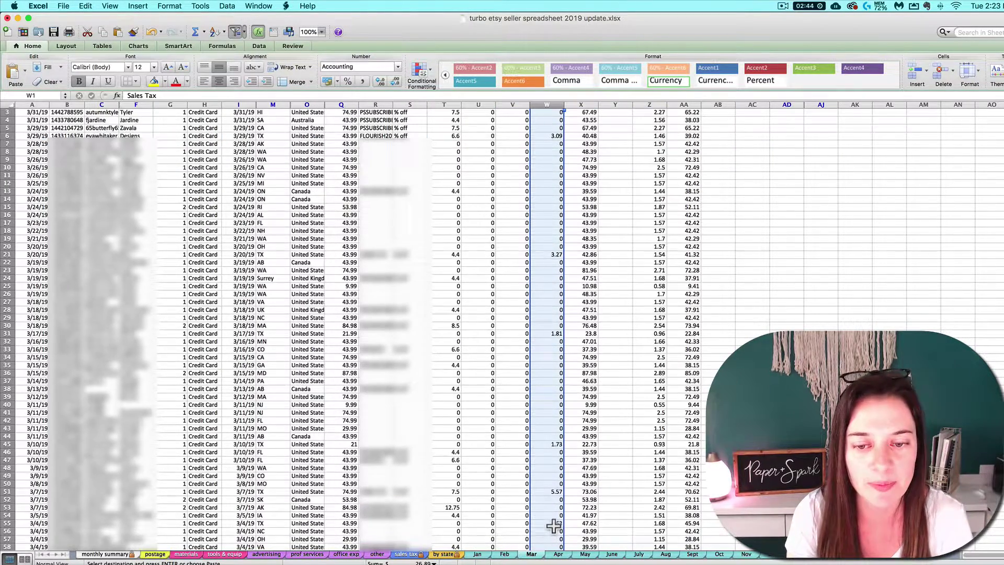
pyautogui.scroll(-1, 553, 526)
pyautogui.scroll(3, 553, 525)
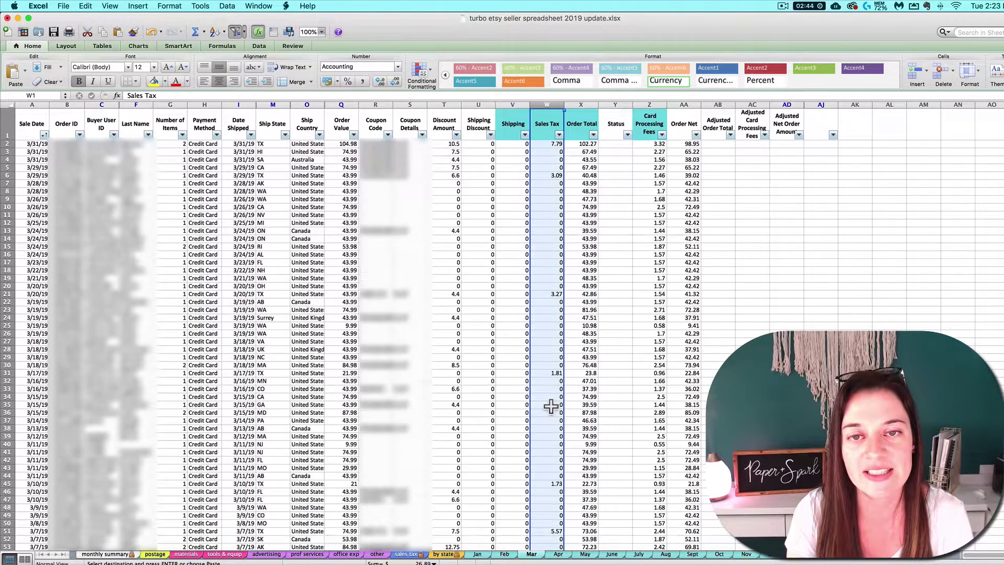
pyautogui.click(550, 270)
# Select the March Etsy Listing & Transaction Fees cell on the monthly summary
pyautogui.click(107, 554)
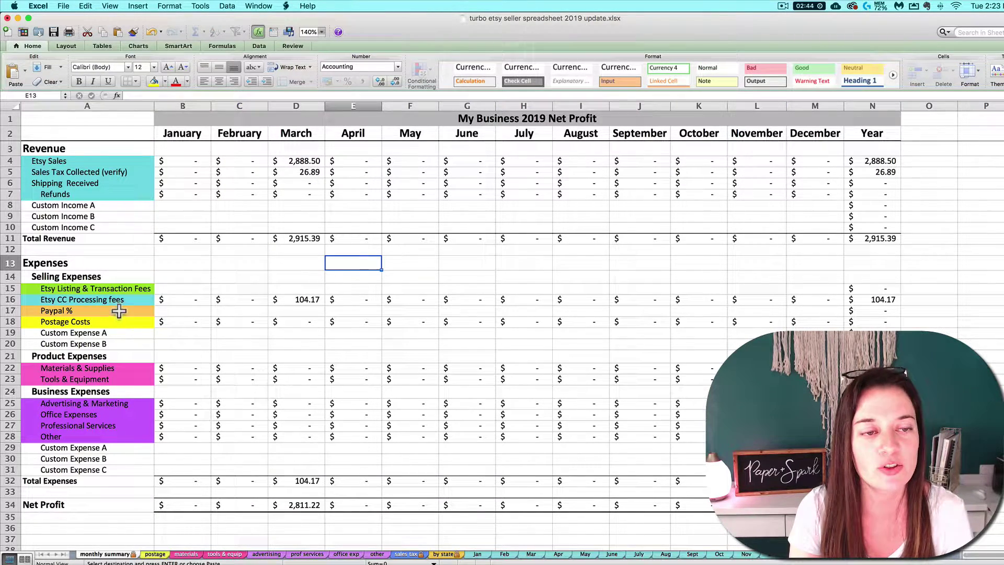
pyautogui.click(10, 288)
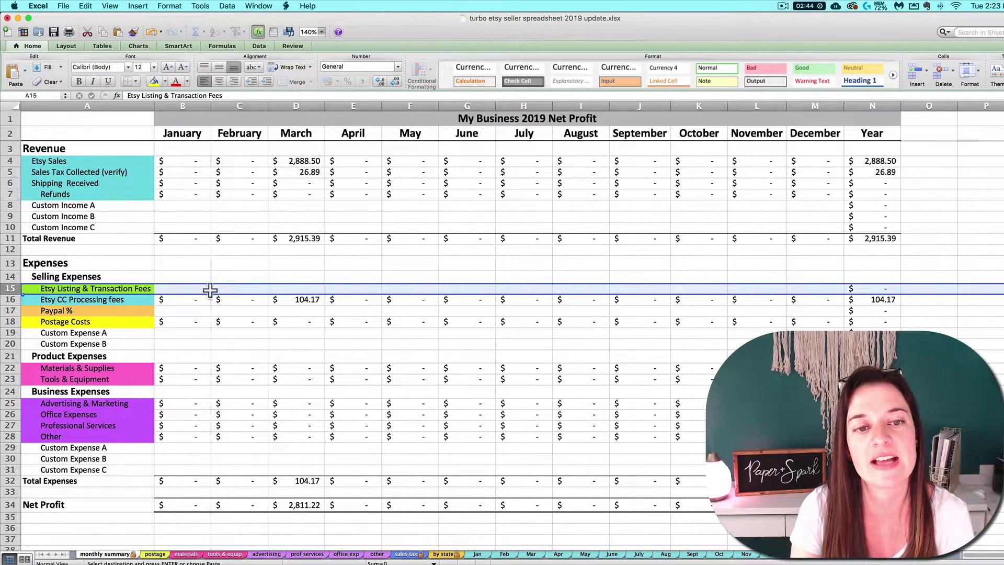
pyautogui.click(296, 291)
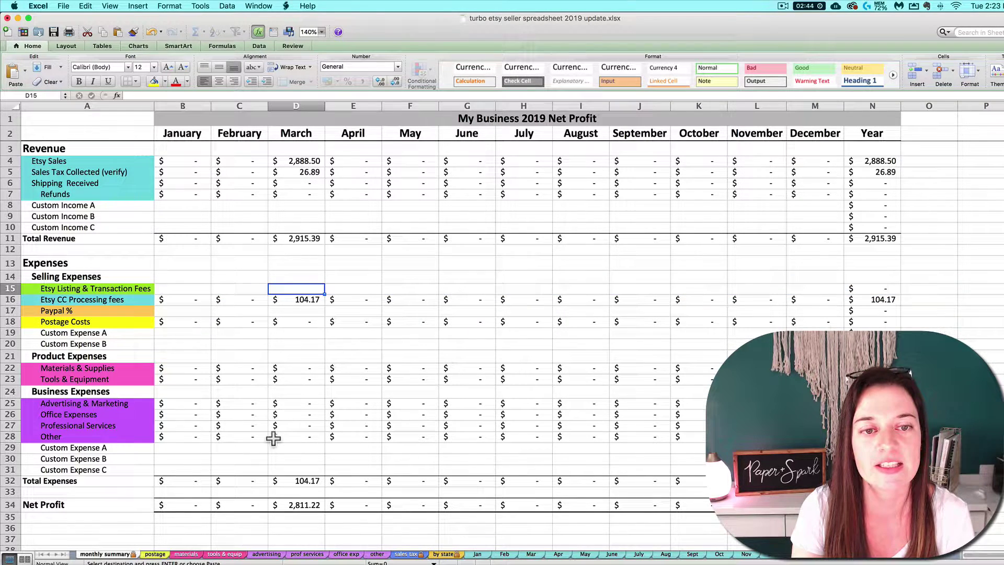
# Open Etsy's March 2019 payment account statement from the last 3 months and download its CSV
pyautogui.press('super+Tab')
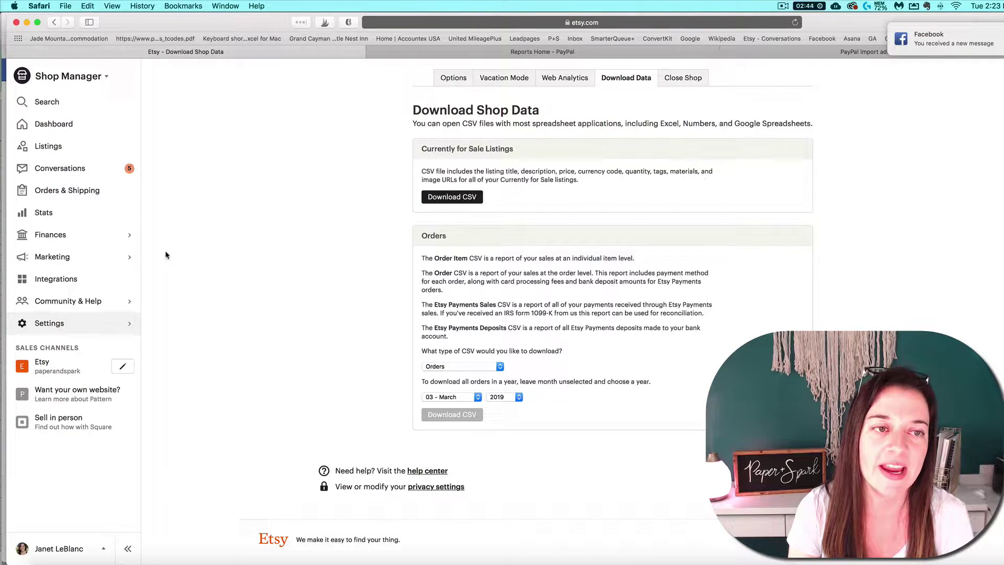
pyautogui.click(67, 234)
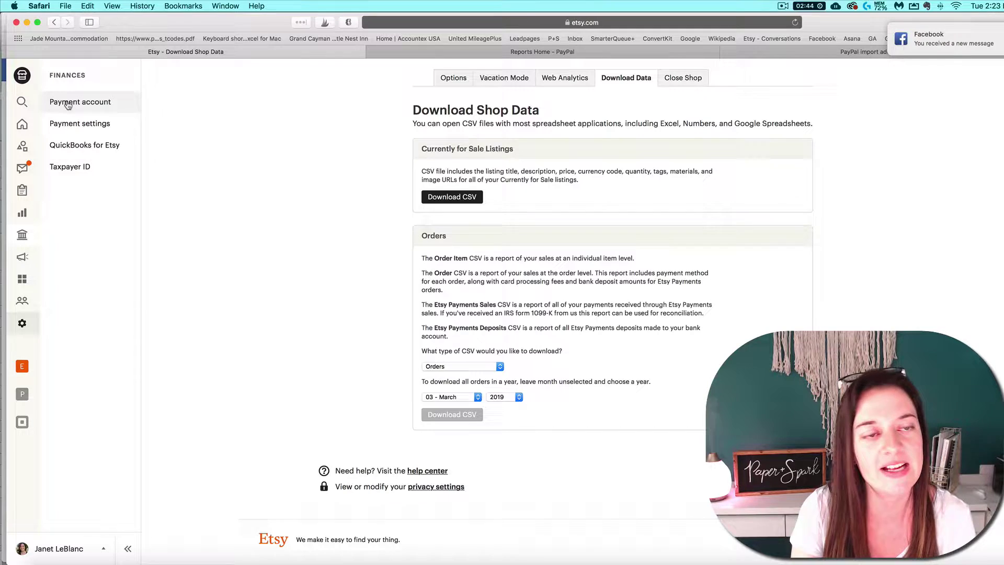
pyautogui.click(68, 104)
pyautogui.scroll(-10, 308, 314)
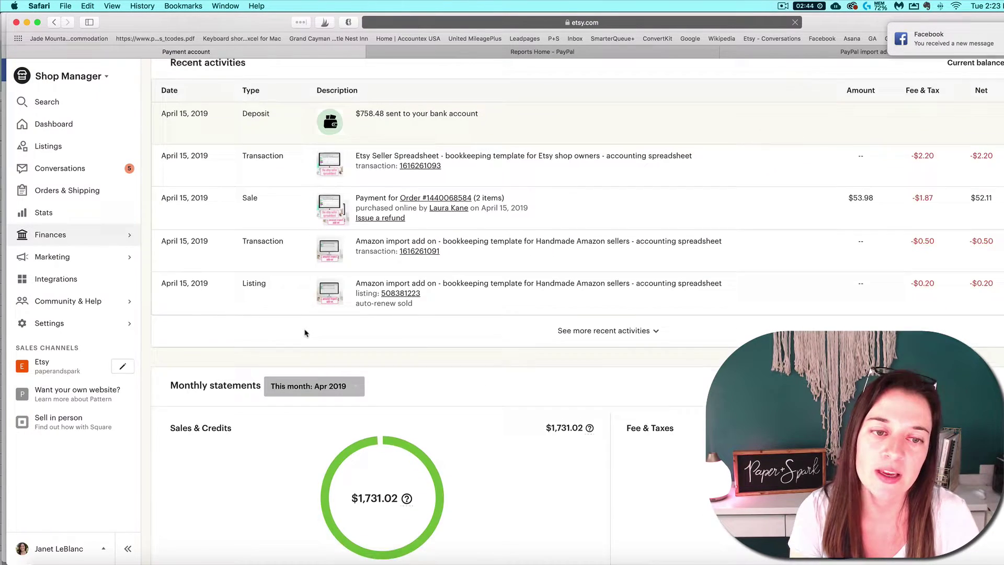
pyautogui.scroll(1, 303, 277)
pyautogui.click(303, 276)
pyautogui.click(298, 324)
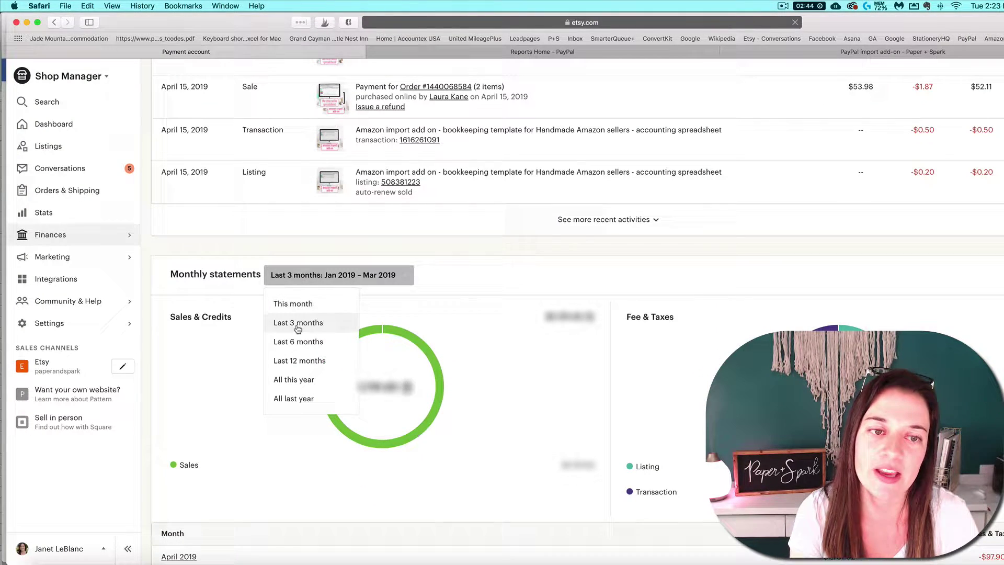
pyautogui.scroll(-3, 305, 461)
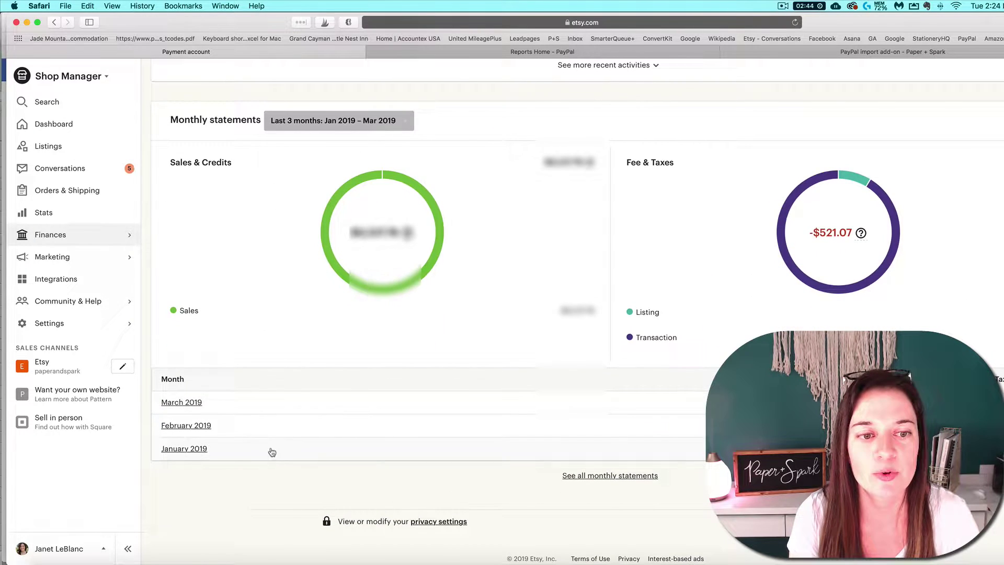
pyautogui.click(181, 402)
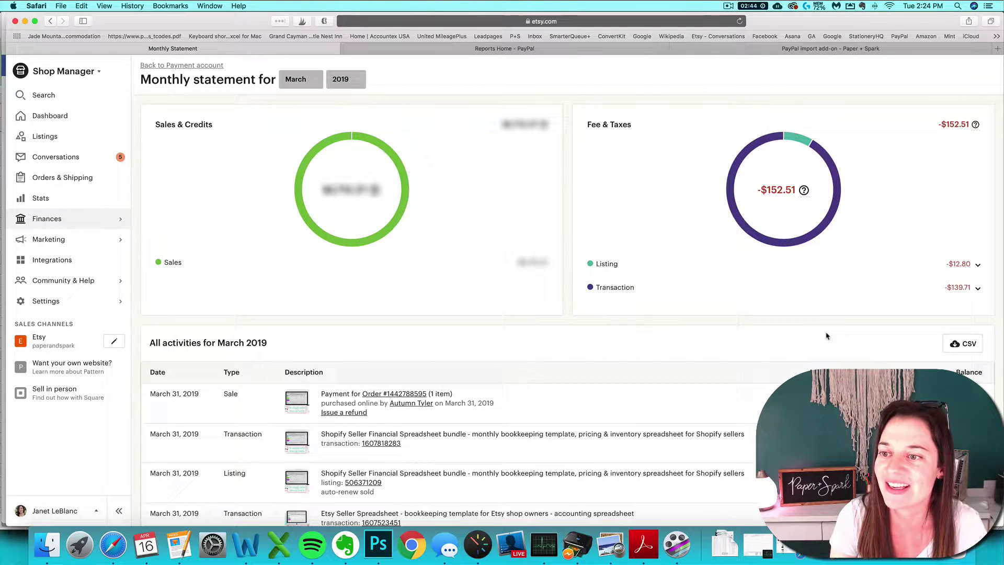
pyautogui.click(953, 350)
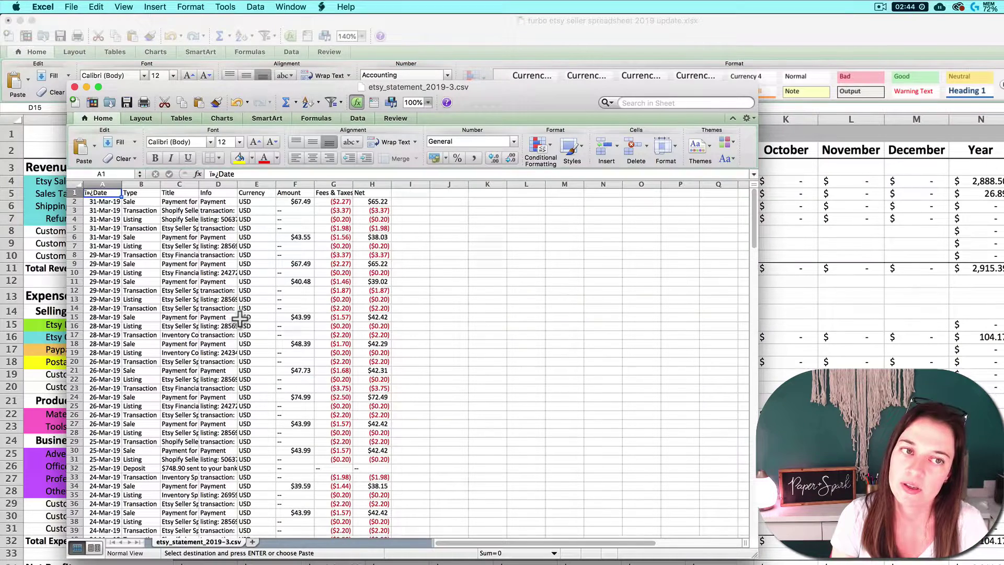
# Select the entire etsy_statement_2019-3.csv sheet
pyautogui.click(73, 183)
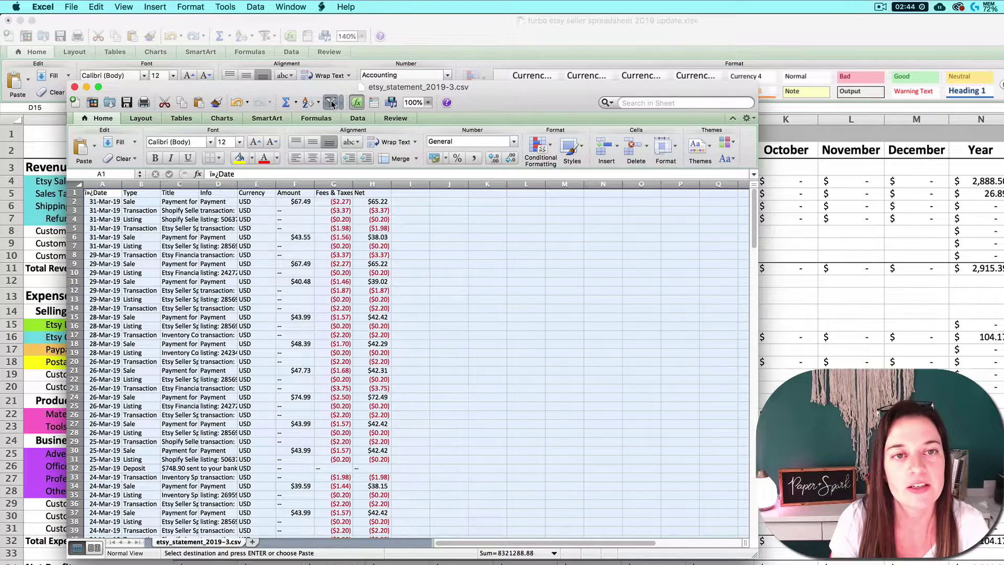
# Filter the statement's Type column to Listing only and select Fees & Taxes, totalling -12.8
pyautogui.click(331, 103)
pyautogui.click(266, 300)
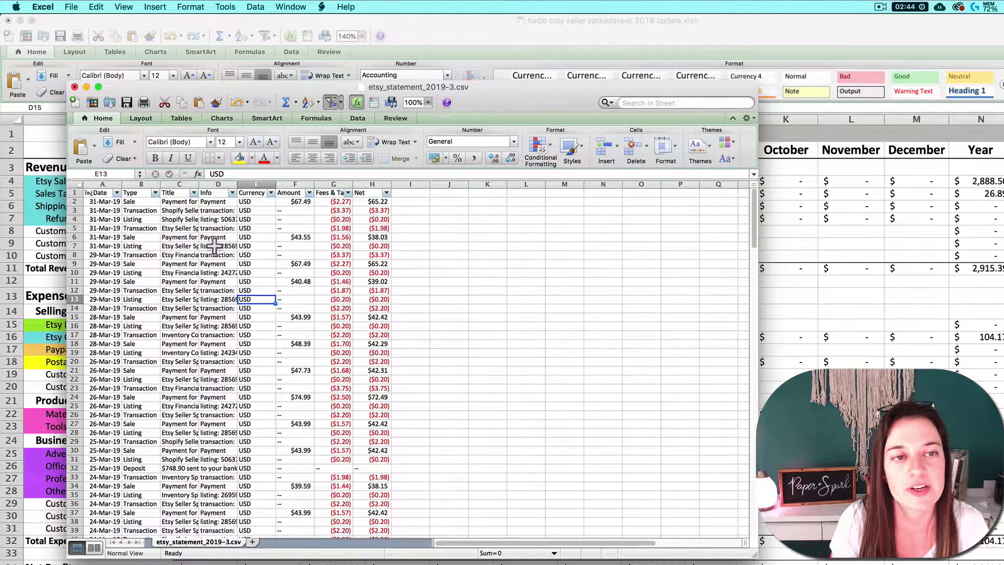
pyautogui.click(155, 193)
pyautogui.moveTo(288, 375); pyautogui.dragTo(288, 473)
pyautogui.click(185, 317)
pyautogui.click(185, 340)
pyautogui.click(448, 308)
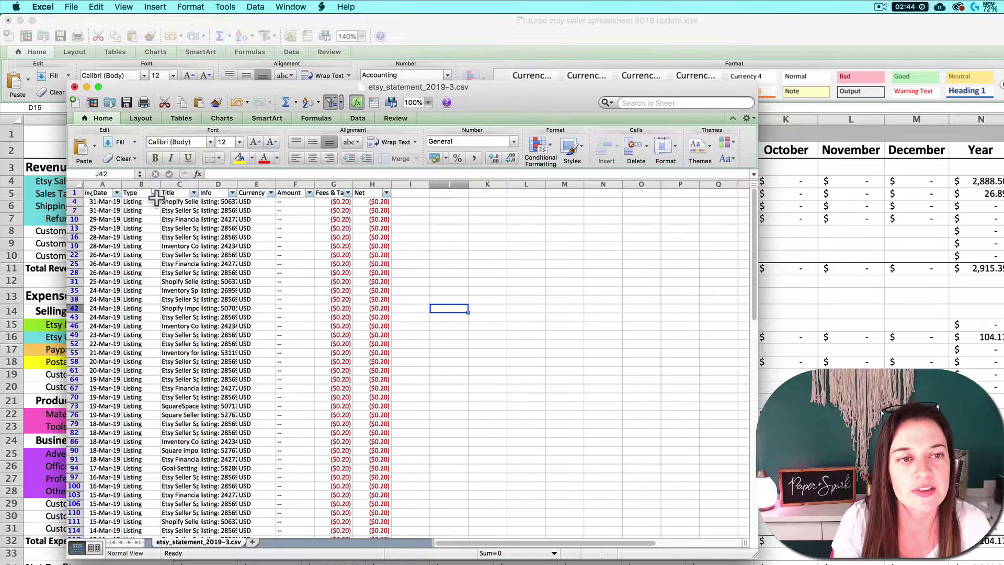
pyautogui.click(154, 193)
pyautogui.click(352, 209)
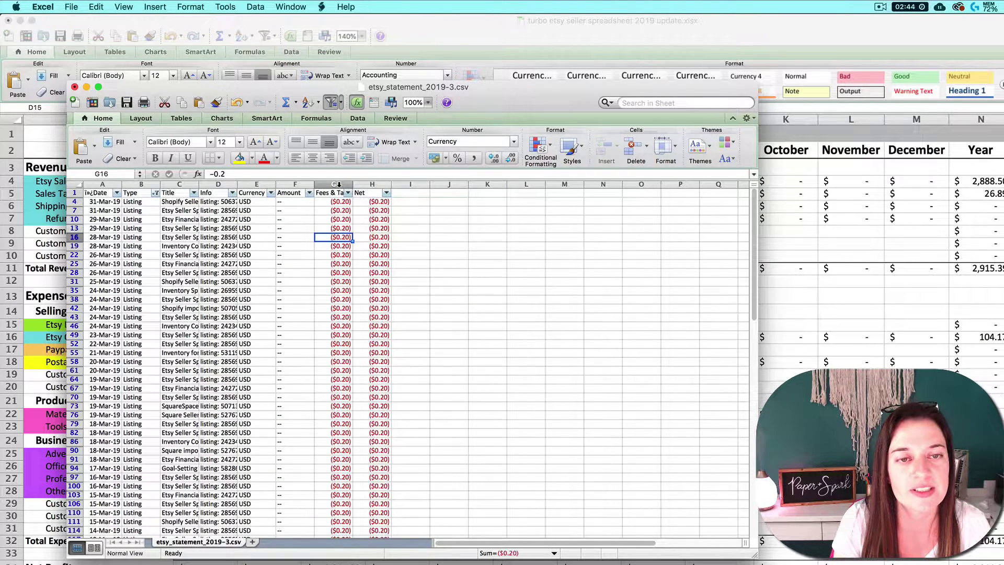
pyautogui.click(333, 184)
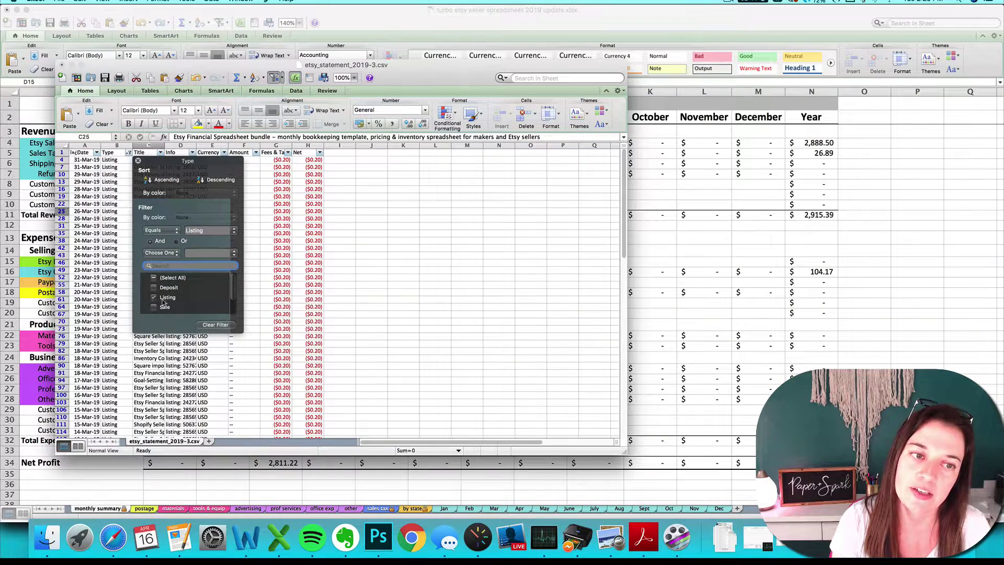
# Switch the Type filter to Transaction and select Fees & Taxes, totalling -139.71
pyautogui.click(164, 299)
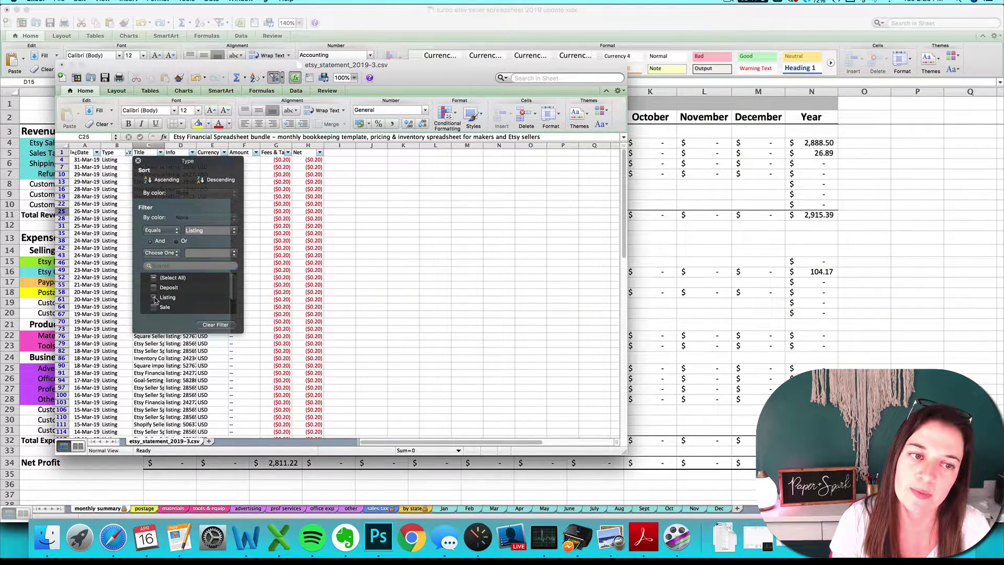
pyautogui.scroll(-1, 178, 306)
pyautogui.click(178, 305)
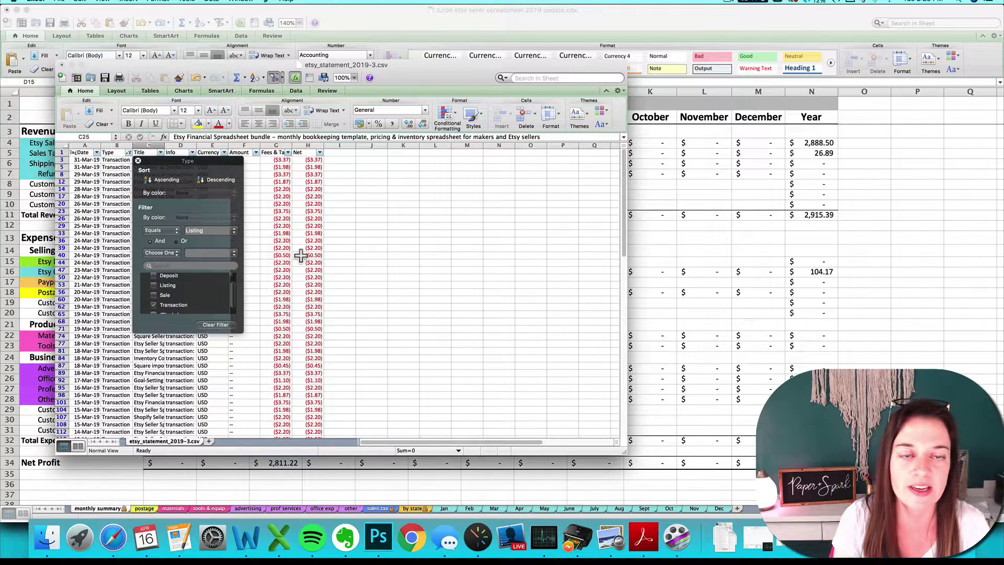
pyautogui.click(302, 256)
pyautogui.click(276, 145)
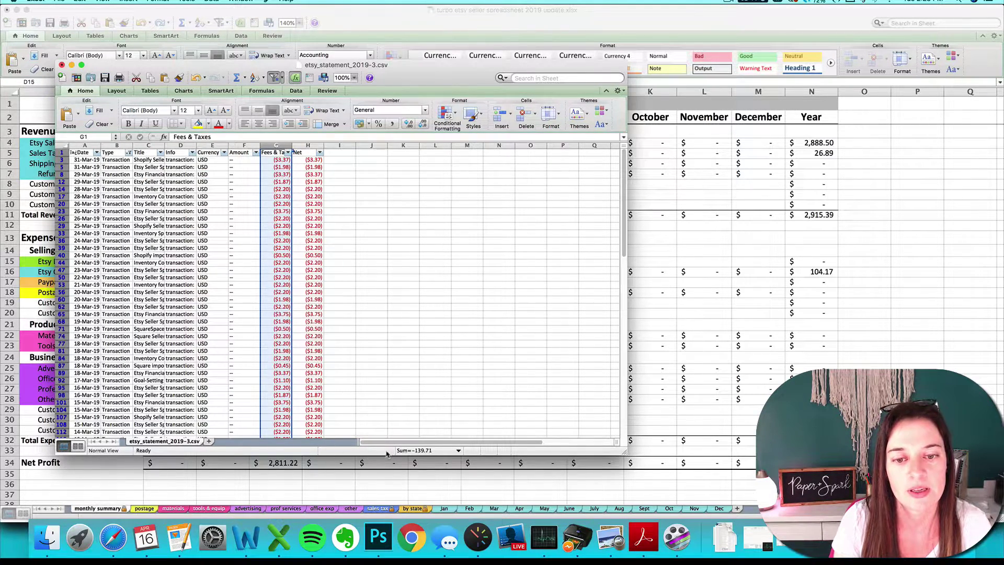
# Compare the totals with Etsy's statement, then bring back the net-profit summary workbook
pyautogui.click(113, 537)
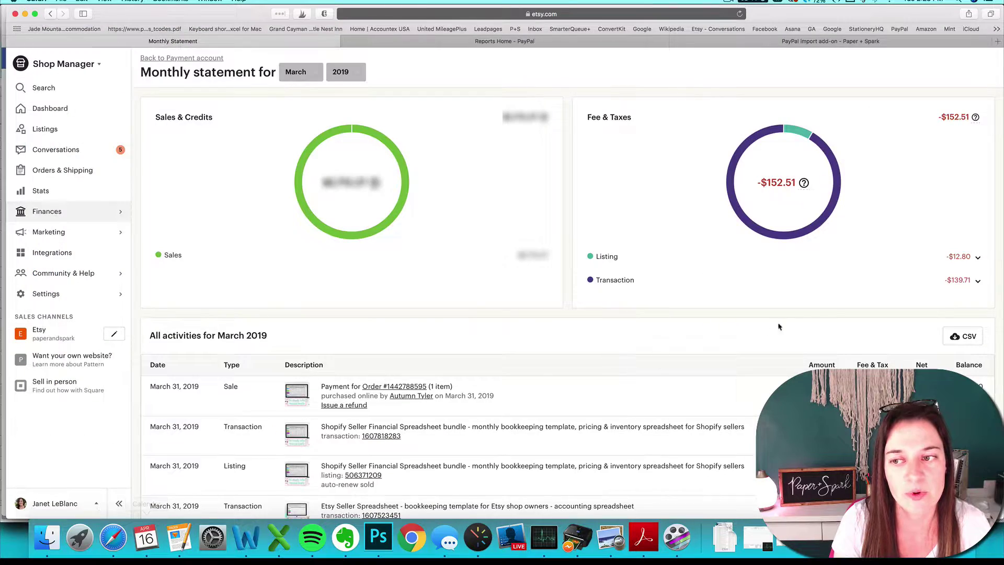
pyautogui.click(280, 539)
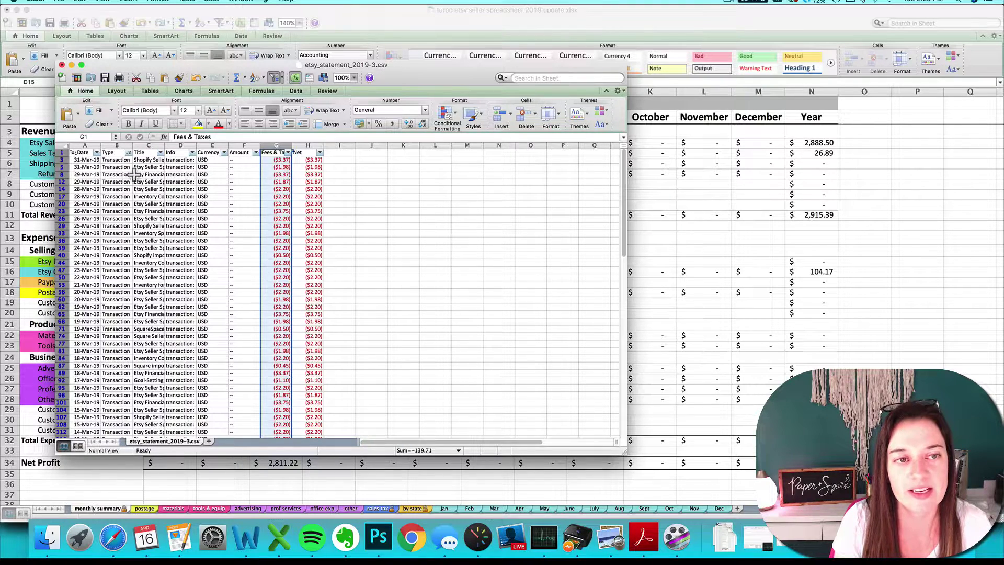
pyautogui.click(115, 233)
pyautogui.click(128, 152)
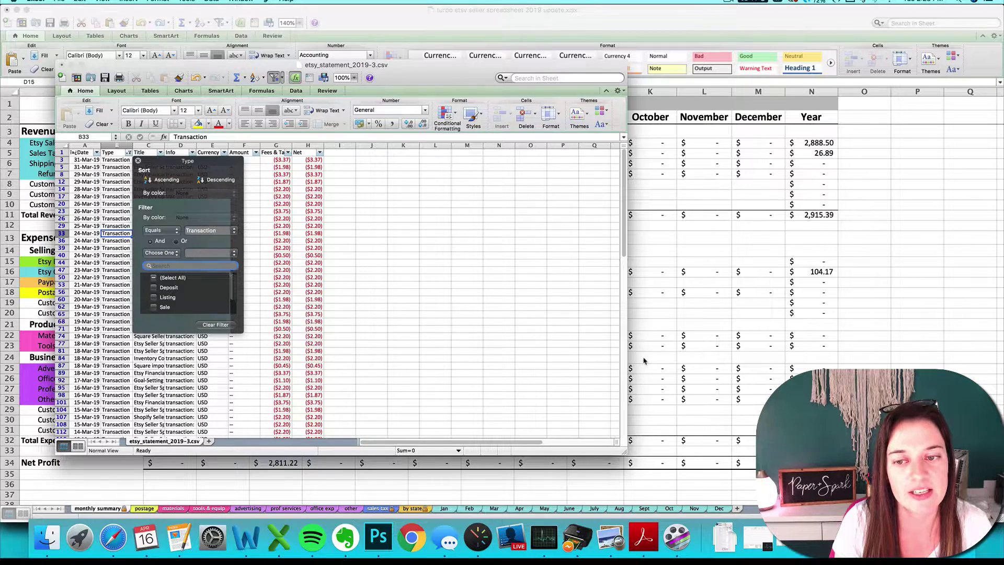
pyautogui.click(45, 287)
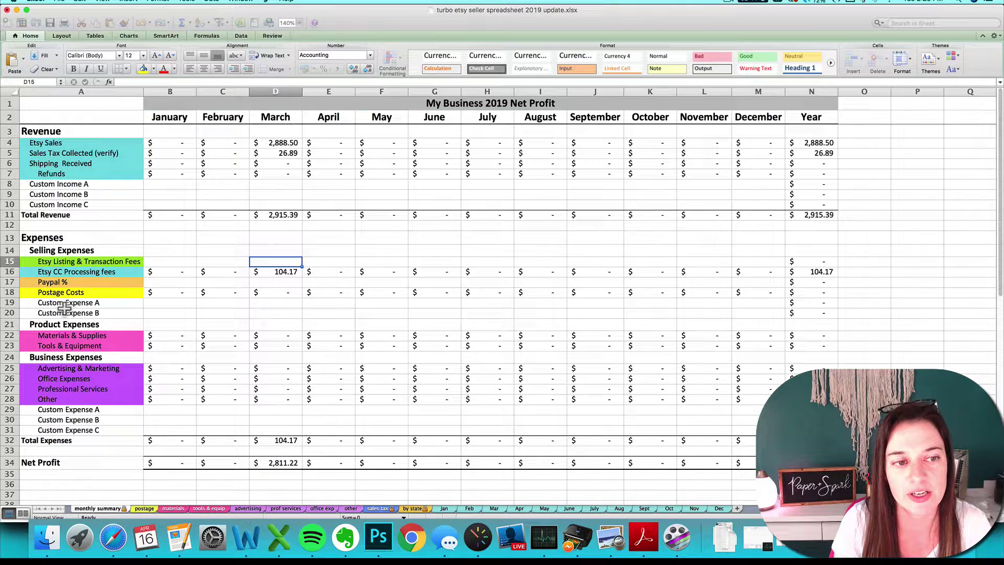
pyautogui.click(9, 271)
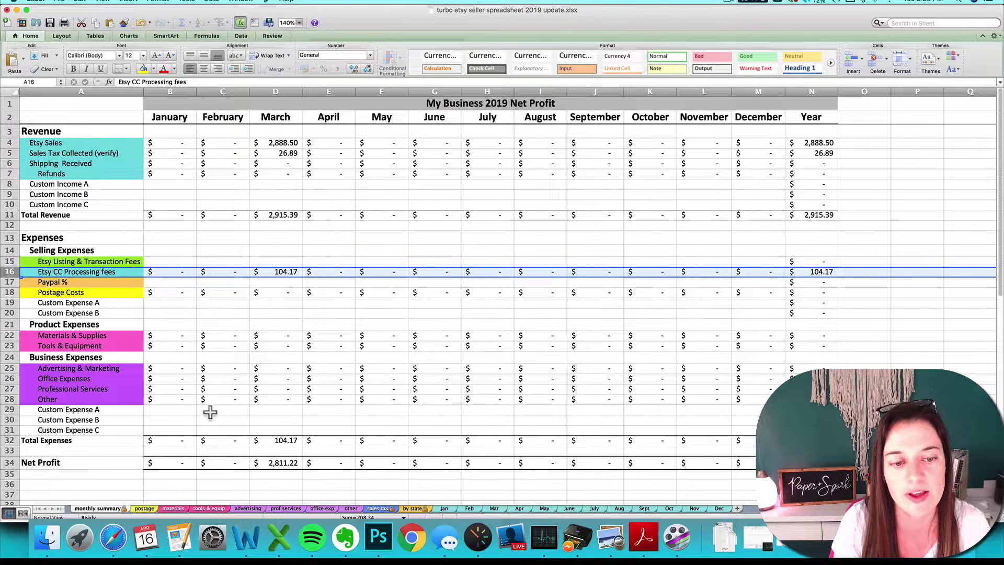
pyautogui.click(113, 538)
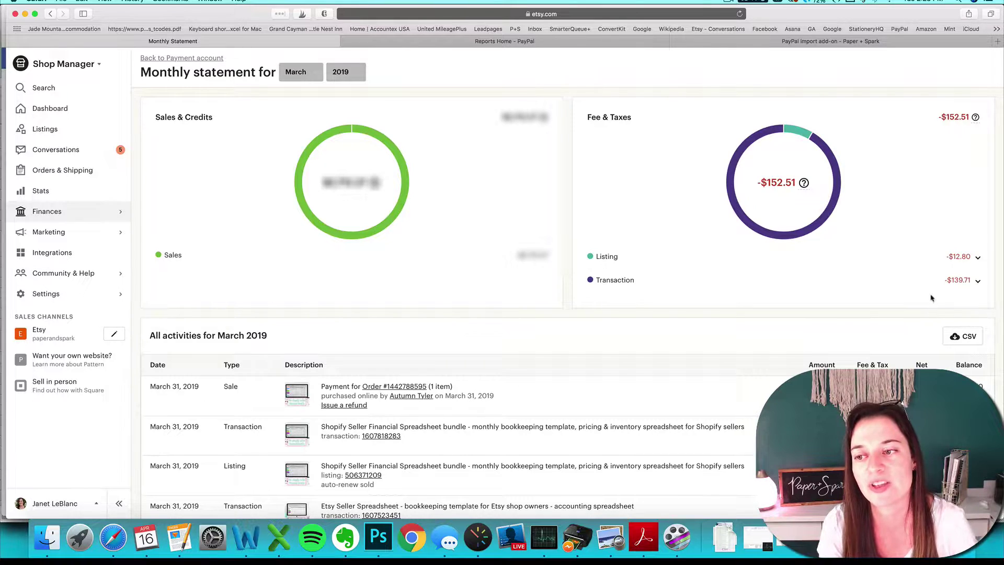
# Enter 152.51 as March Etsy listing and transaction fees in D15
pyautogui.click(278, 539)
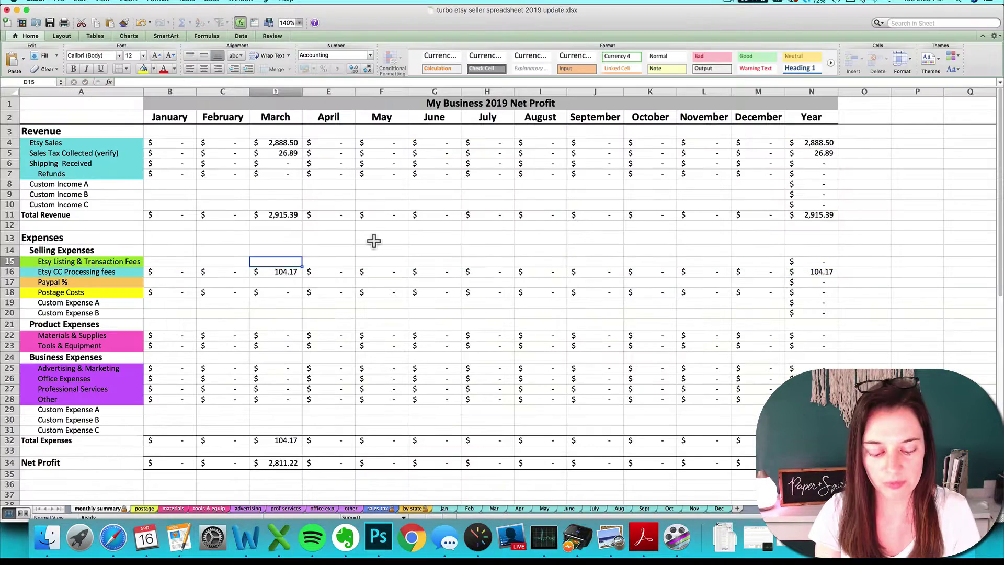
pyautogui.write('152.51')
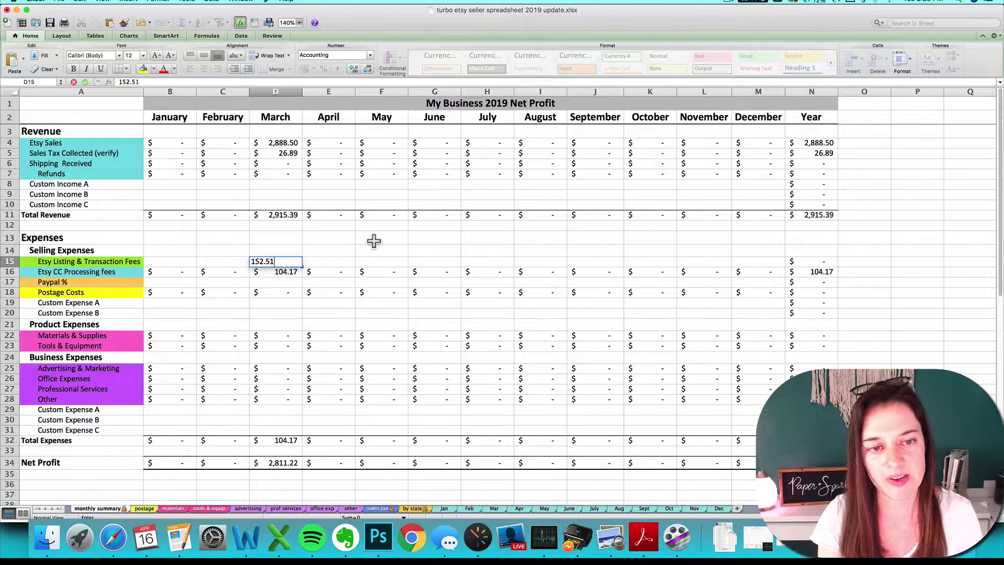
pyautogui.press('Return')
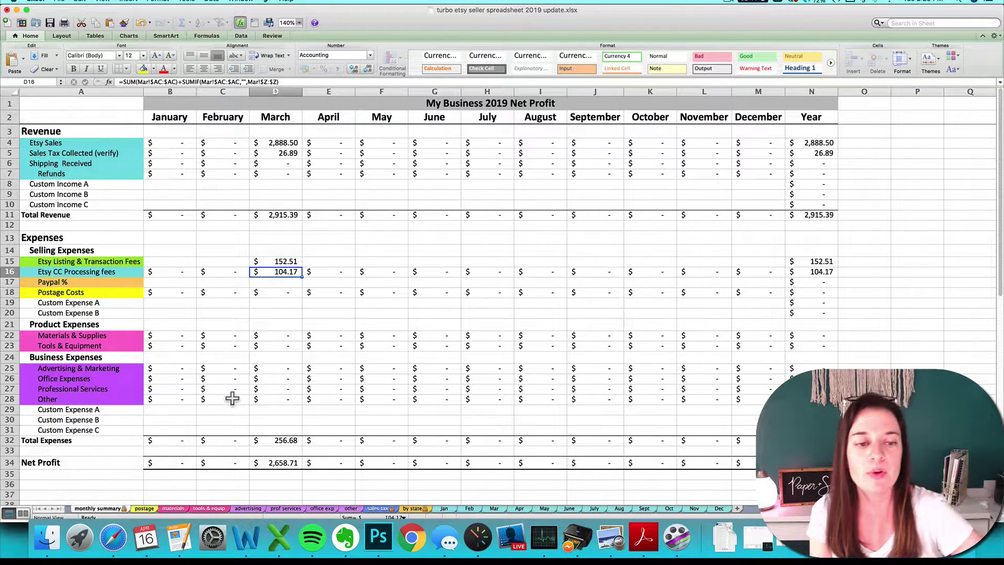
# Look over the postage and advertising sheets, then select April fees cell E15 on the summary
pyautogui.click(145, 508)
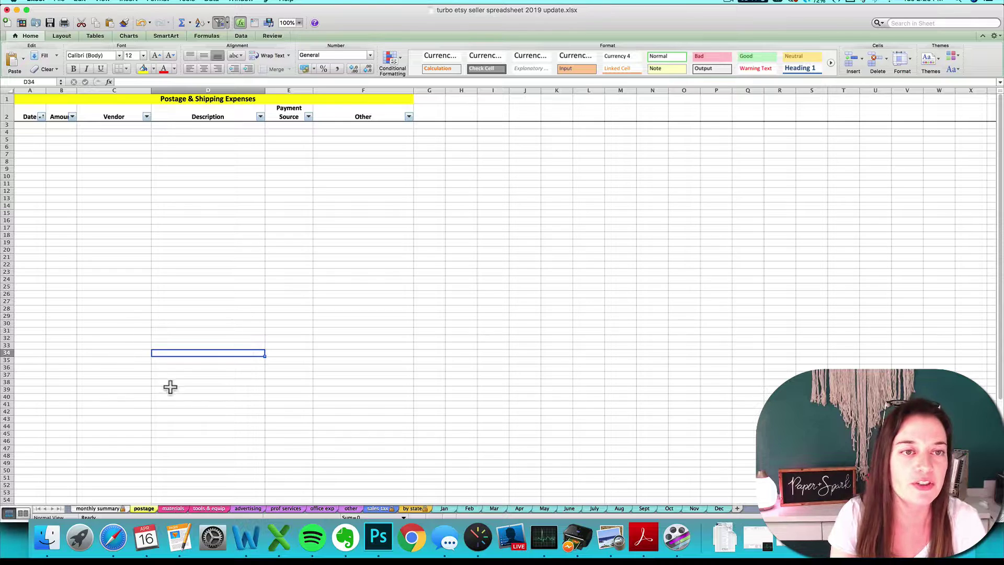
pyautogui.click(258, 510)
pyautogui.click(191, 207)
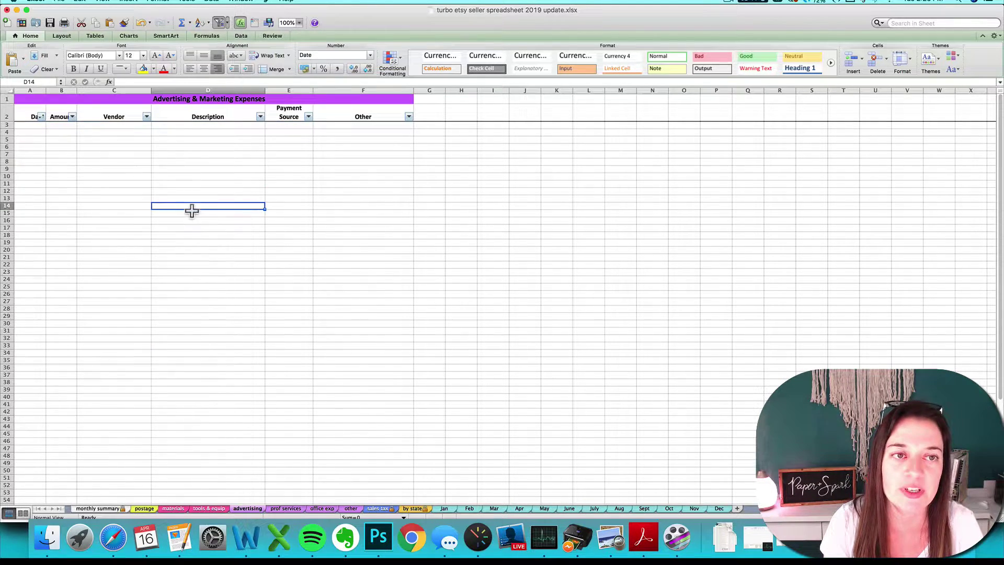
pyautogui.click(98, 508)
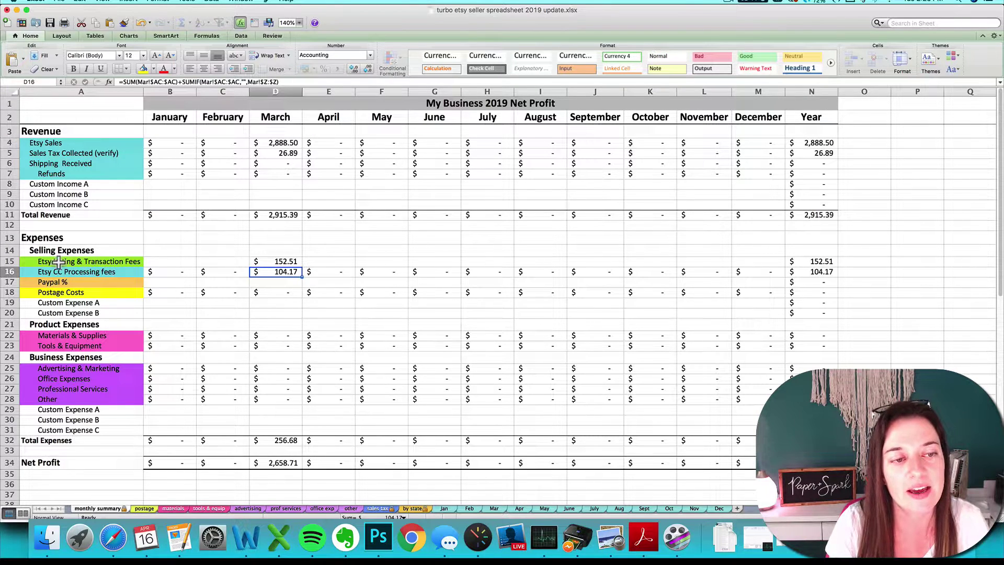
pyautogui.moveTo(64, 264); pyautogui.dragTo(316, 261)
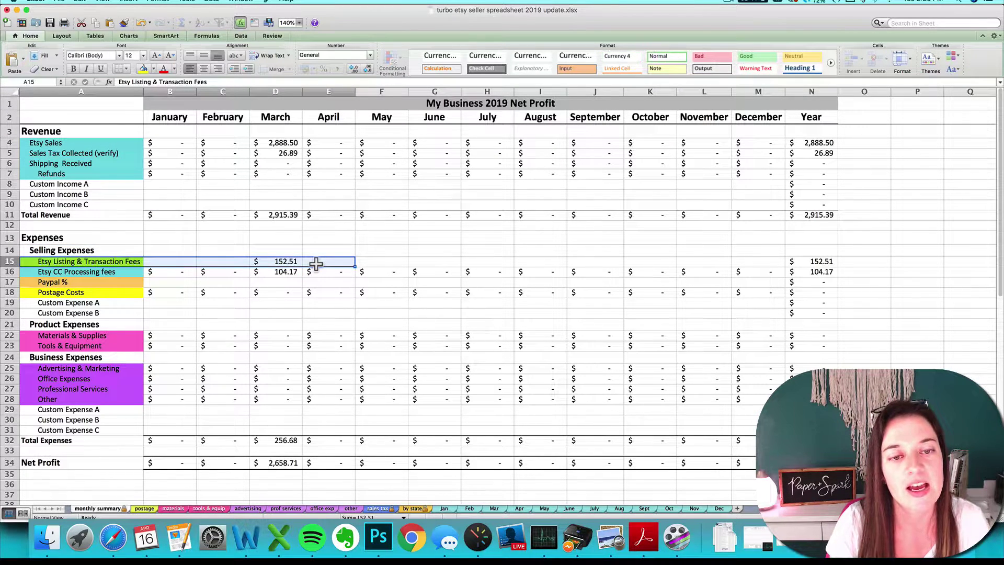
pyautogui.click(316, 261)
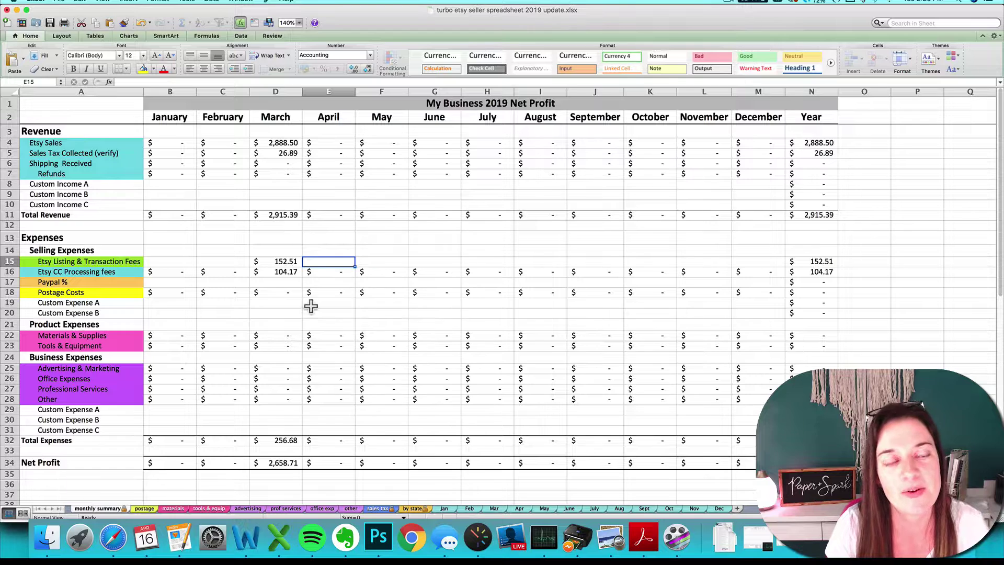
pyautogui.click(147, 508)
pyautogui.click(174, 508)
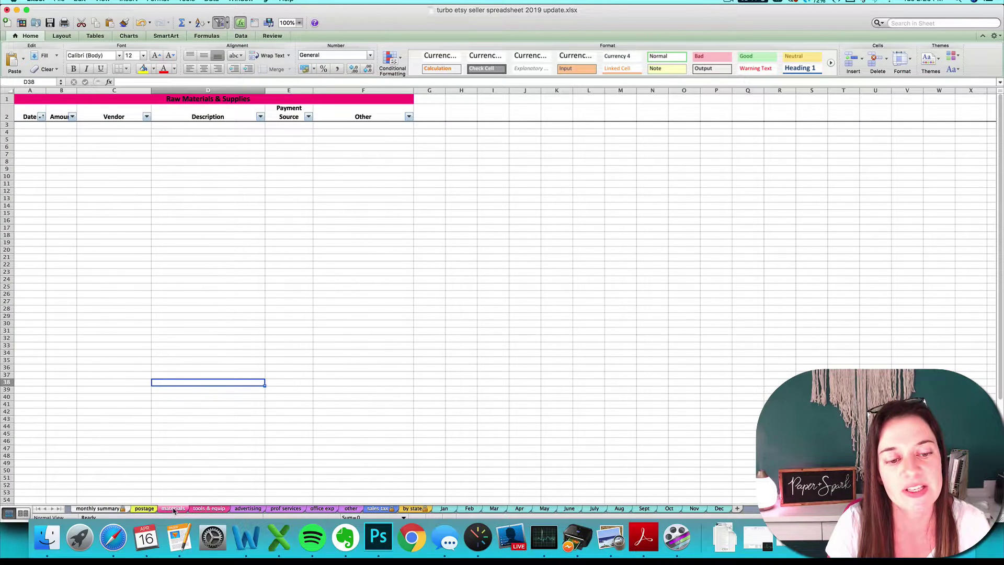
pyautogui.click(110, 510)
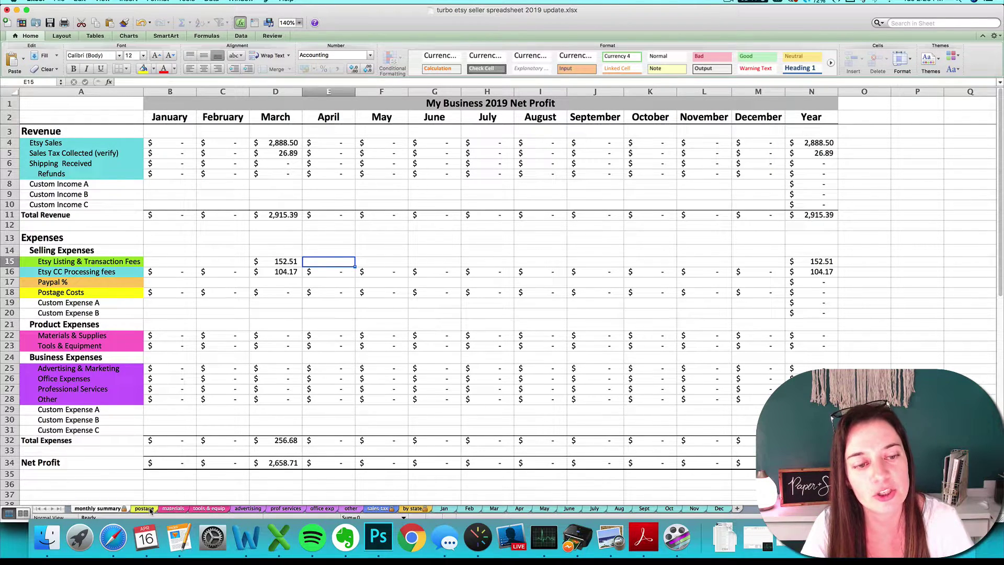
# Add a postage expense dated 3/31/19 for 75 with vendor USPS
pyautogui.click(144, 508)
pyautogui.click(41, 126)
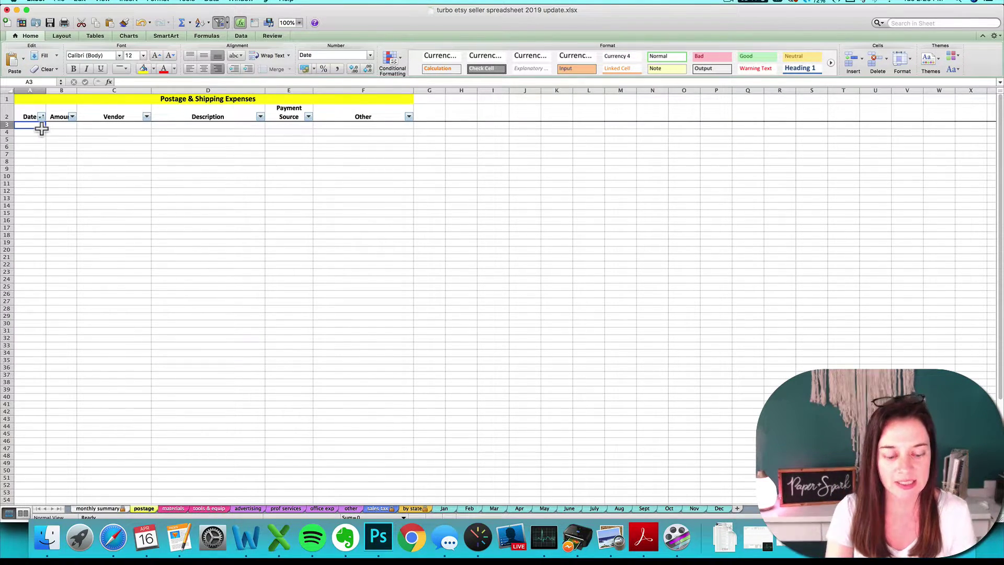
pyautogui.write('3')
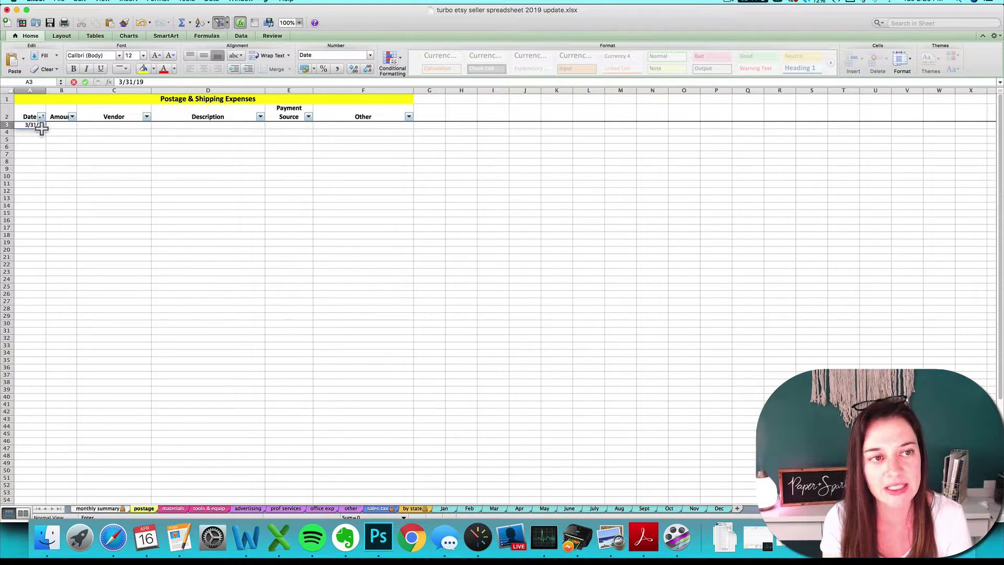
pyautogui.write('/31/19')
pyautogui.press('Tab')
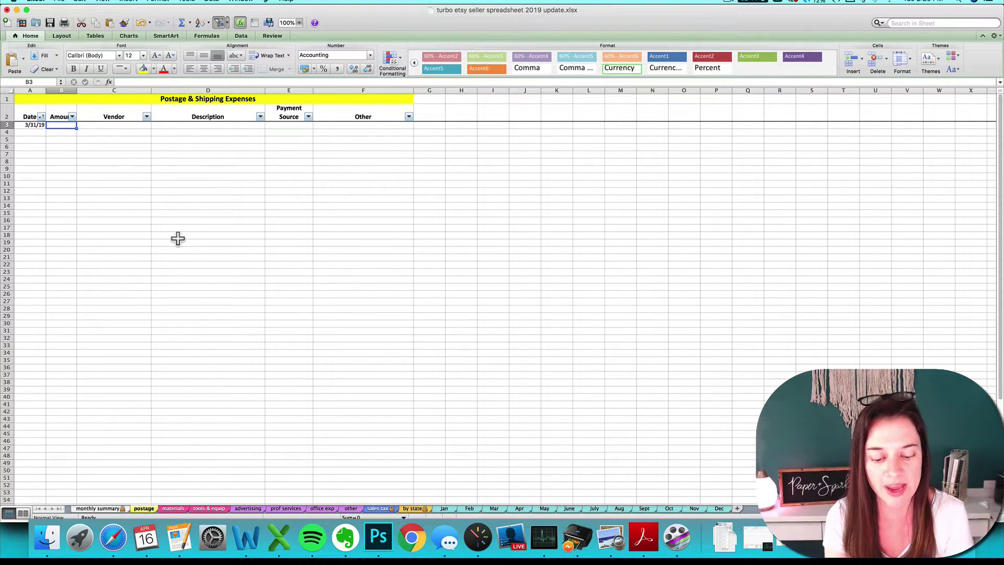
pyautogui.write('75')
pyautogui.press('Tab')
pyautogui.write('US')
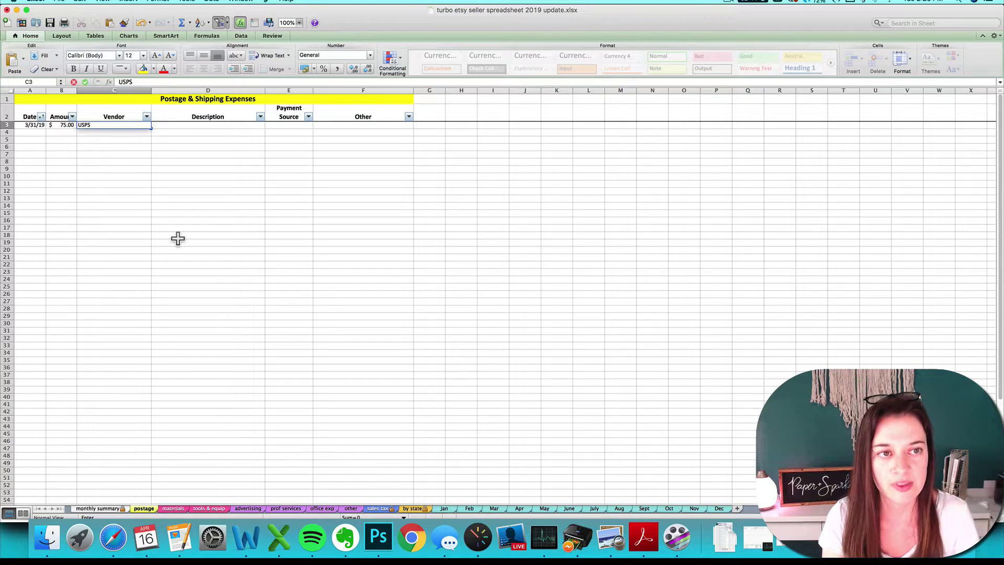
pyautogui.write('PS')
pyautogui.click(177, 238)
# Return to the monthly summary to check March postage 75.00 and net profit 2,583.71
pyautogui.click(98, 508)
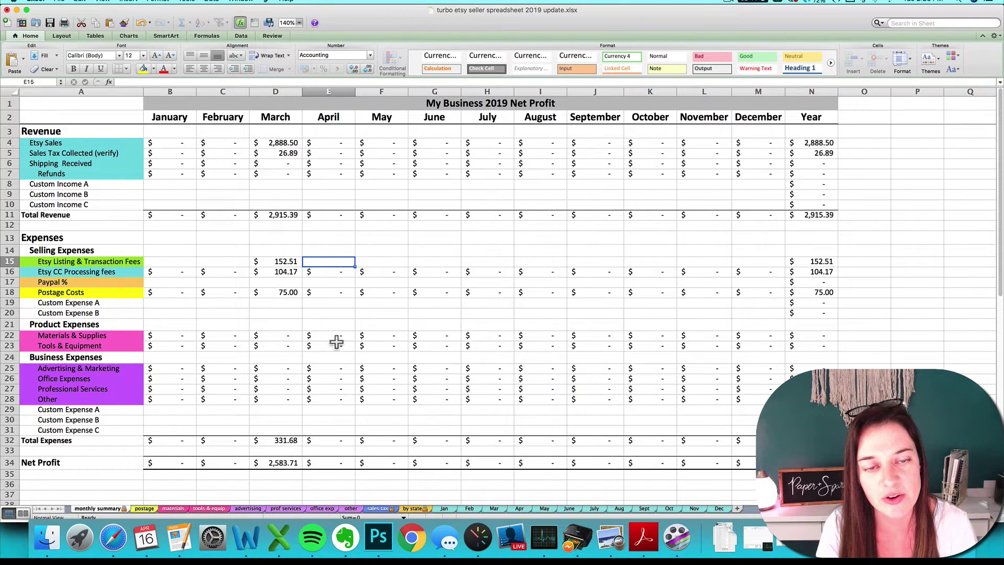
pyautogui.press('Right')
pyautogui.press('Right')
pyautogui.press('Right')
pyautogui.press('Right')
pyautogui.press('Right')
pyautogui.press('Up')
pyautogui.press('Up')
pyautogui.press('Up')
pyautogui.press('Up')
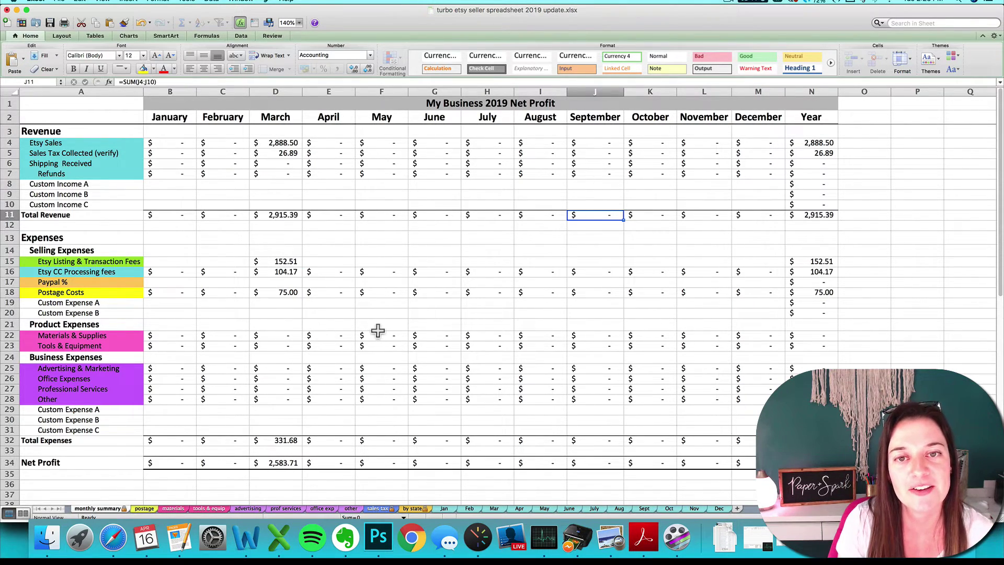